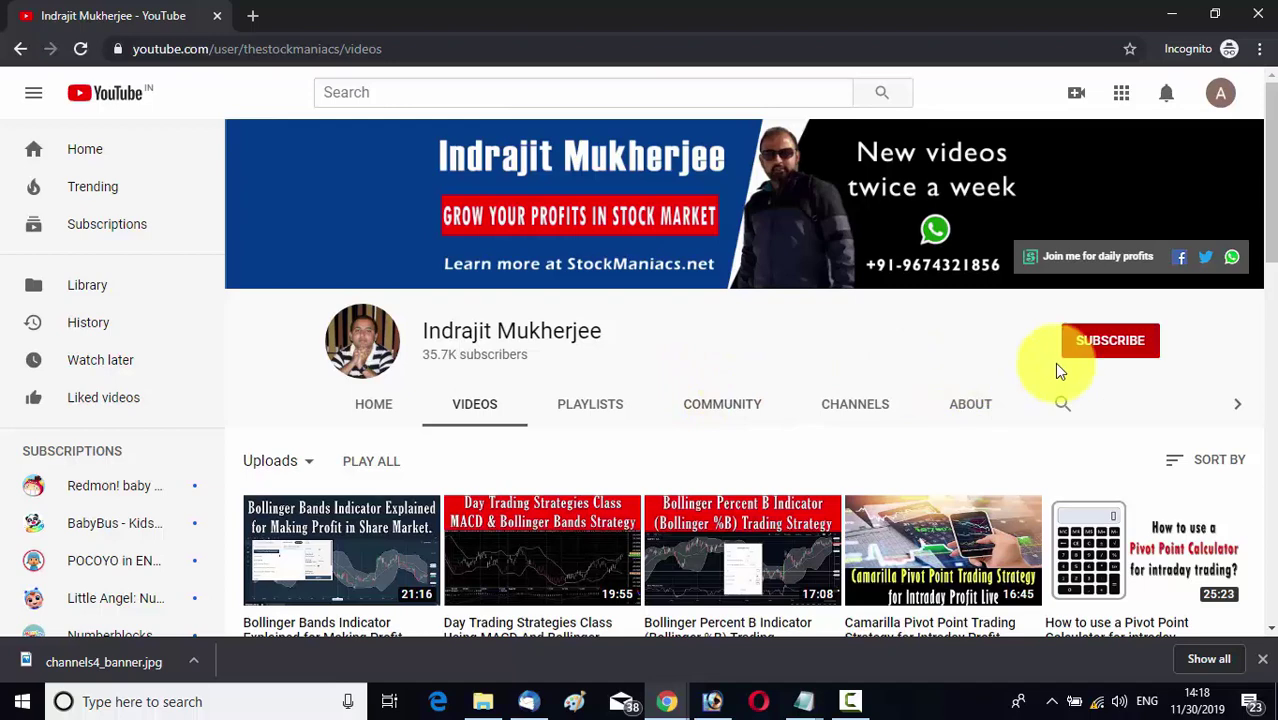
Step: Subscribe to the stock-trading YouTube channel and choose how its new-video notifications arrive
{"action": "left_click", "coordinate": [1108, 342]}
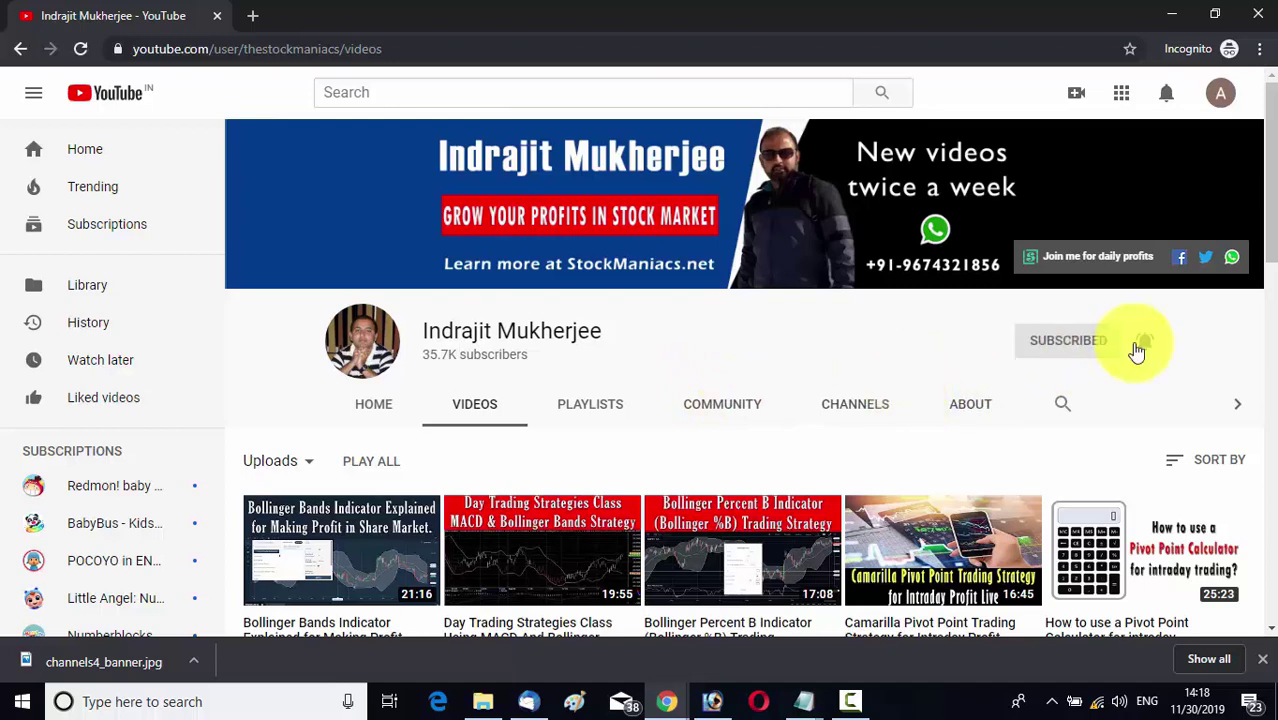
{"action": "left_click", "coordinate": [1139, 343]}
{"action": "left_click", "coordinate": [1078, 385]}
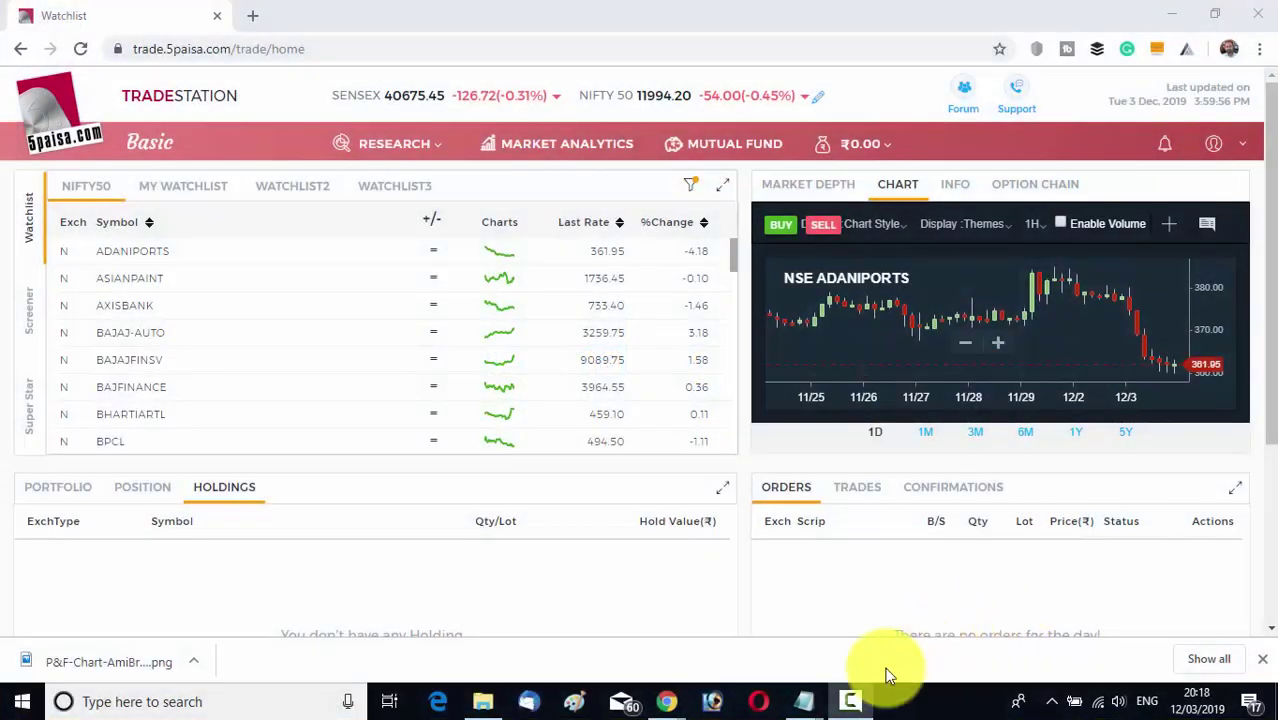
Step: Switch the left panel from the NIFTY50 watchlist to the empty Screener list
{"action": "left_click", "coordinate": [31, 314]}
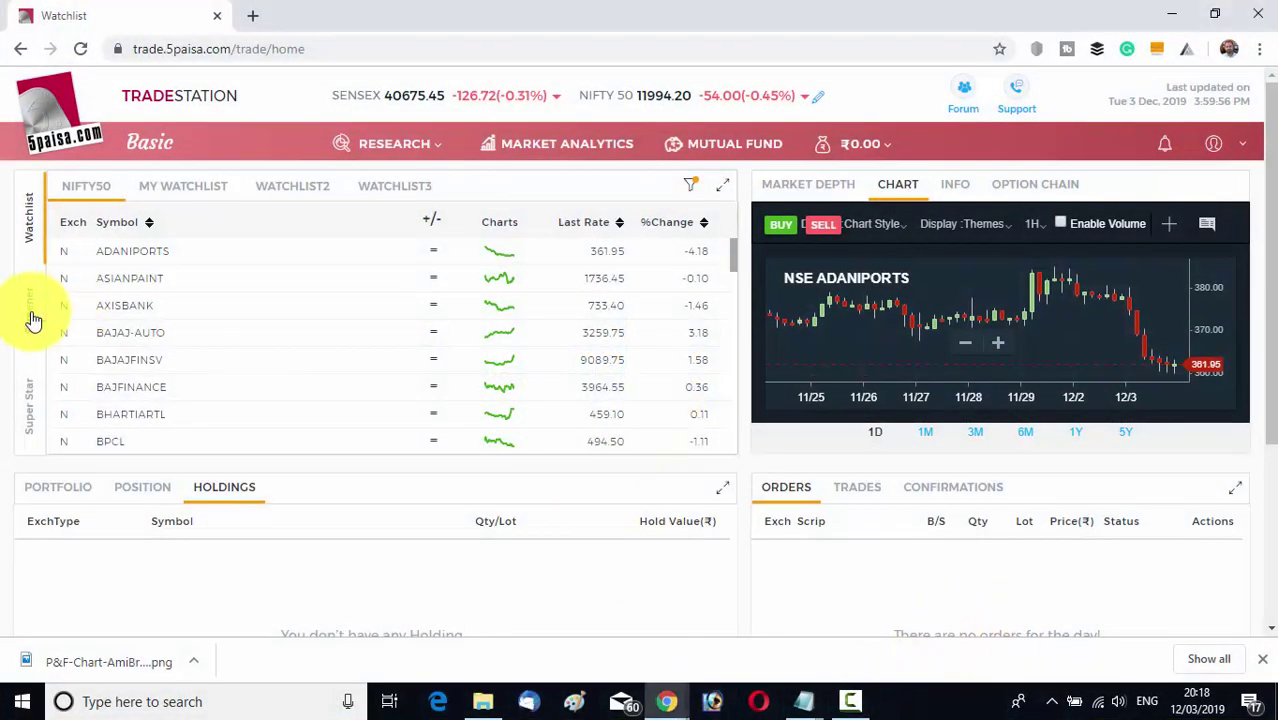
{"action": "left_click", "coordinate": [34, 318]}
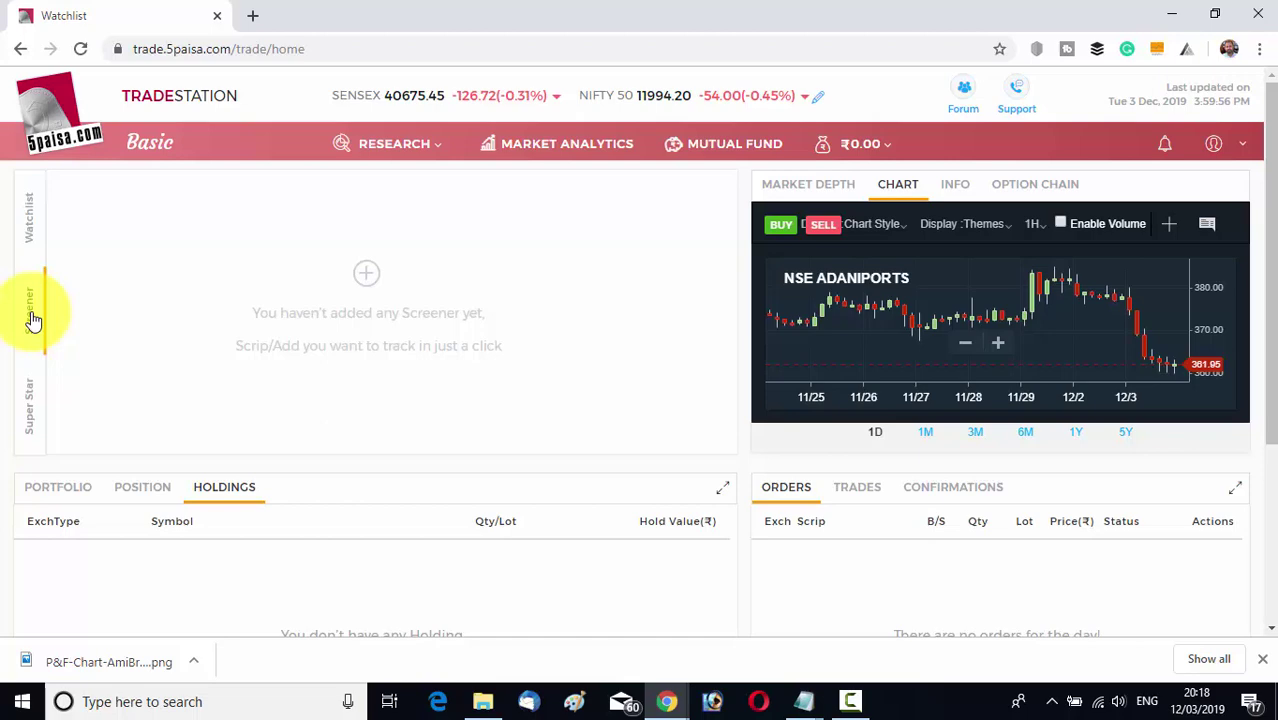
Step: Bookmark the Moving Average screener 'Positive Breakouts - Long trend LTP > 200D SMA'
{"action": "left_click", "coordinate": [369, 278]}
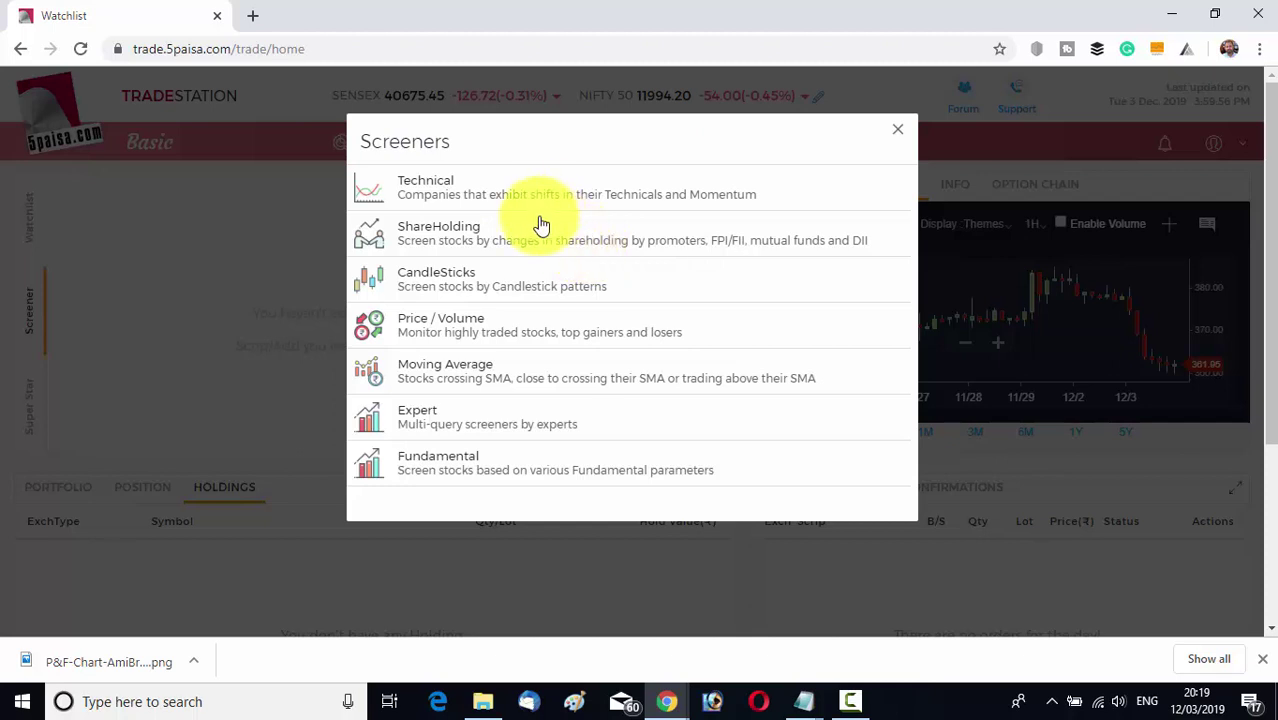
{"action": "left_click", "coordinate": [437, 374]}
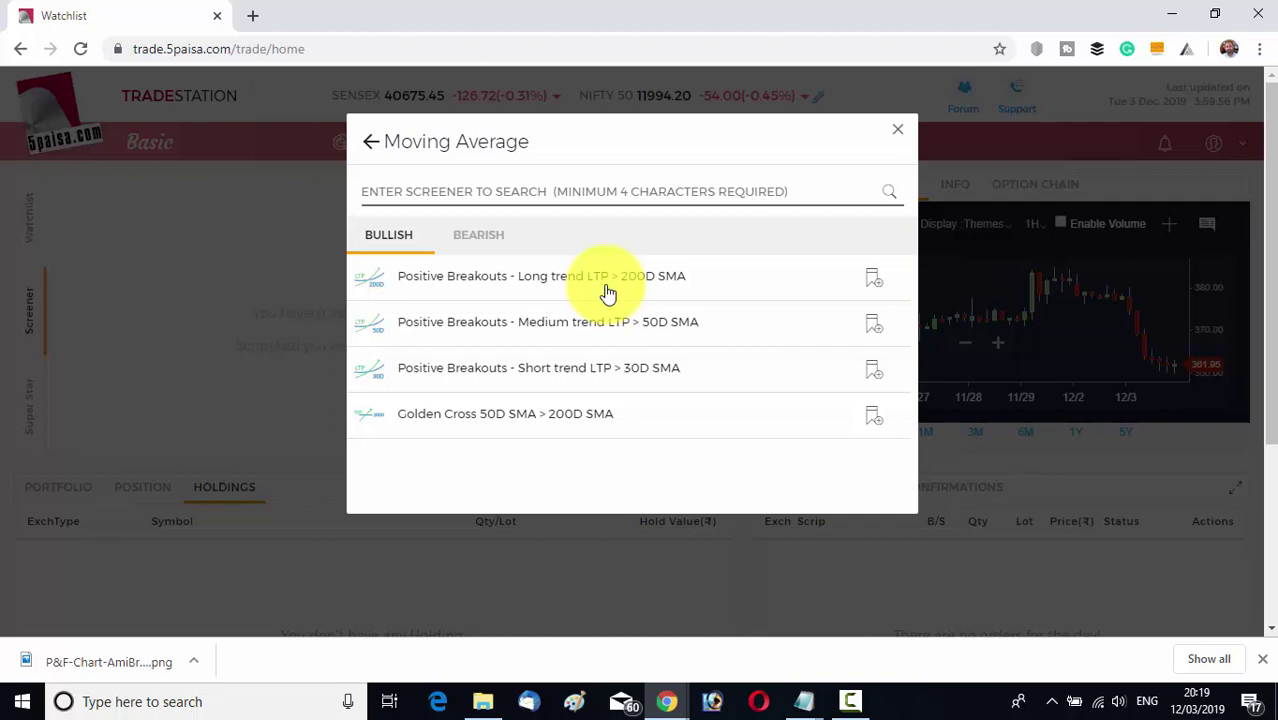
{"action": "left_click", "coordinate": [882, 284]}
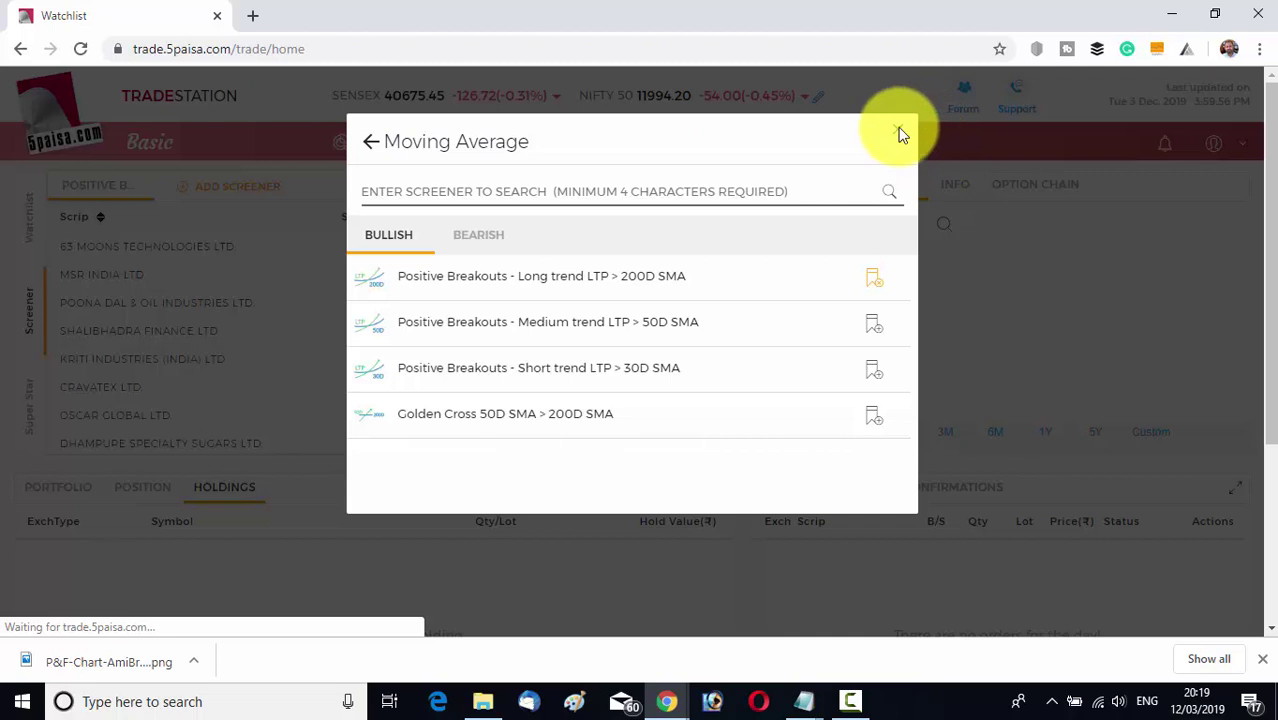
Step: Close the picker, chart 63 MOONS TECHNOLOGIES, and scroll through the breakout stocks' SMA-200 and LTP figures
{"action": "left_click", "coordinate": [171, 294]}
{"action": "left_click", "coordinate": [180, 258]}
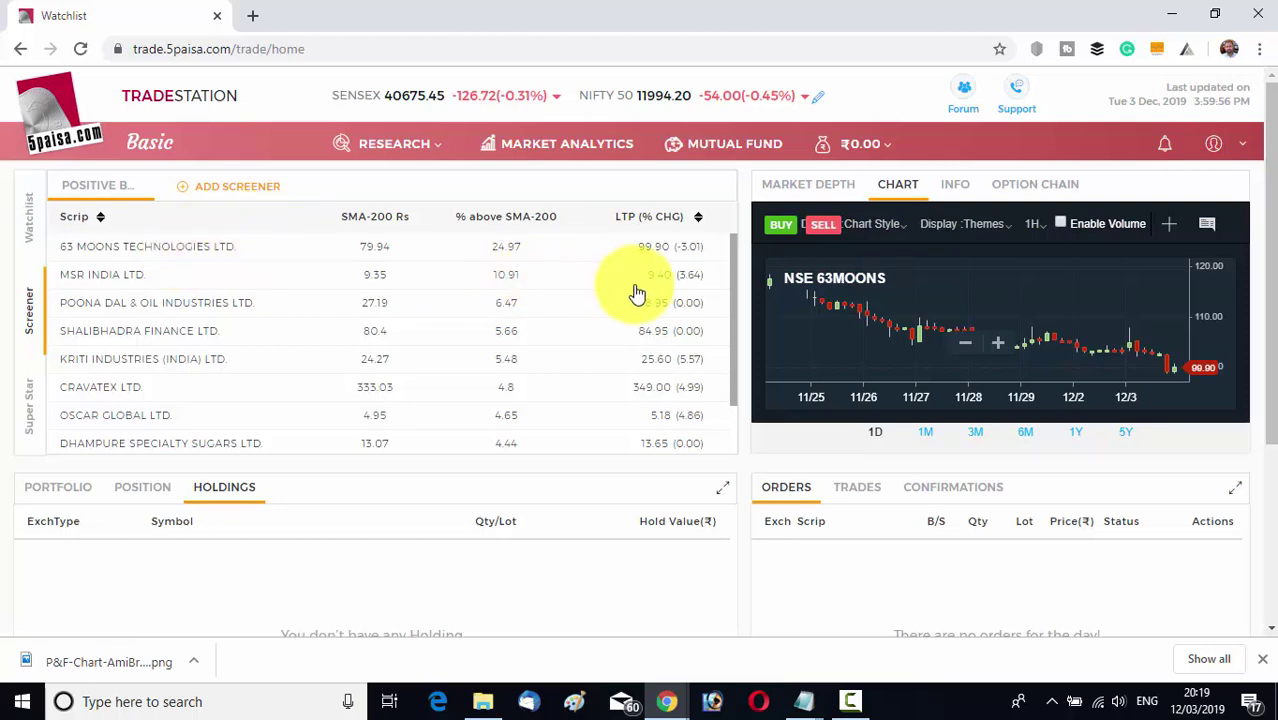
{"action": "left_click_drag", "start_coordinate": [729, 306], "coordinate": [731, 366]}
{"action": "scroll", "coordinate": [741, 307], "scroll_direction": "up", "scroll_amount": 1}
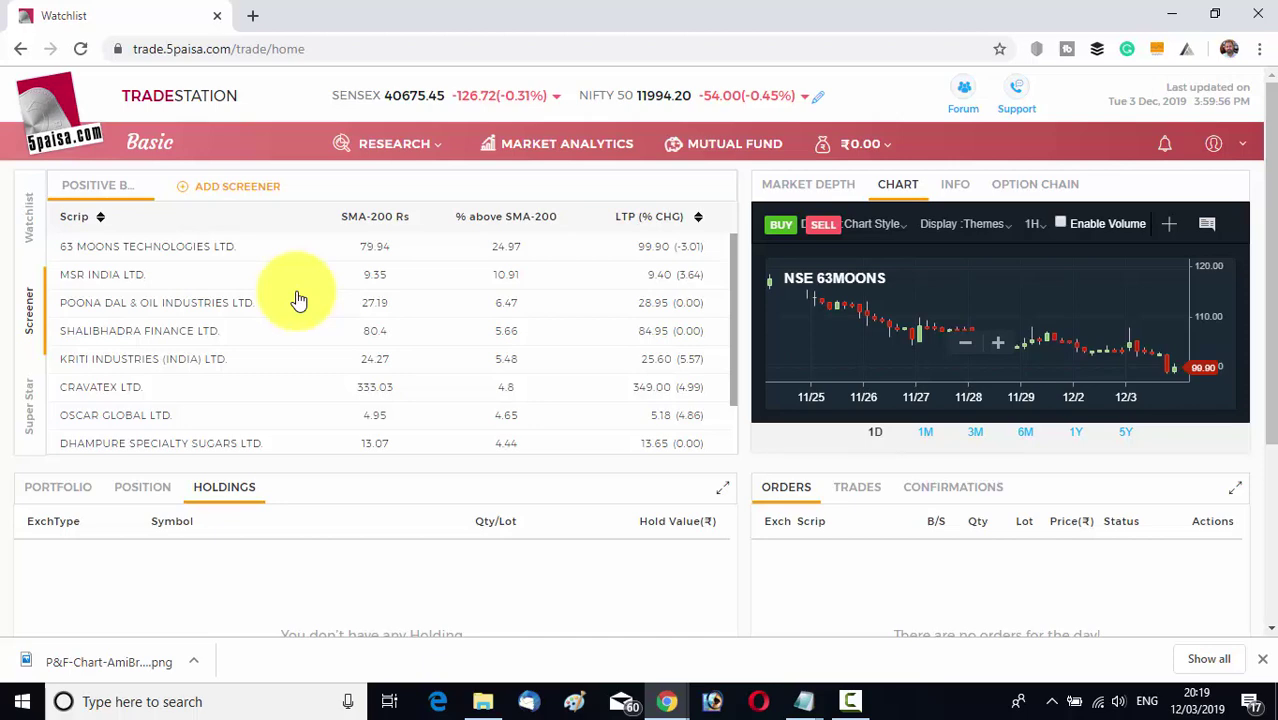
Step: Bookmark the ShareHolding screener 'Bought by FII/FPI' and close the screener picker
{"action": "left_click", "coordinate": [208, 188]}
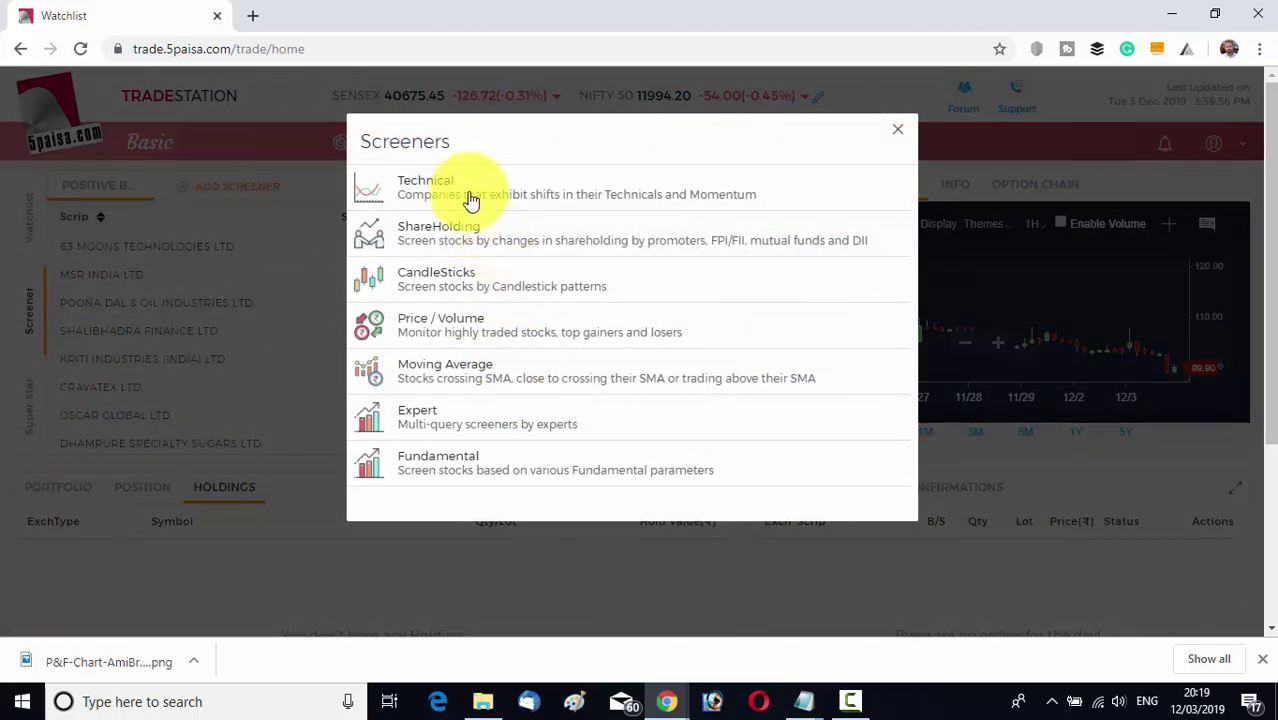
{"action": "left_click", "coordinate": [485, 242]}
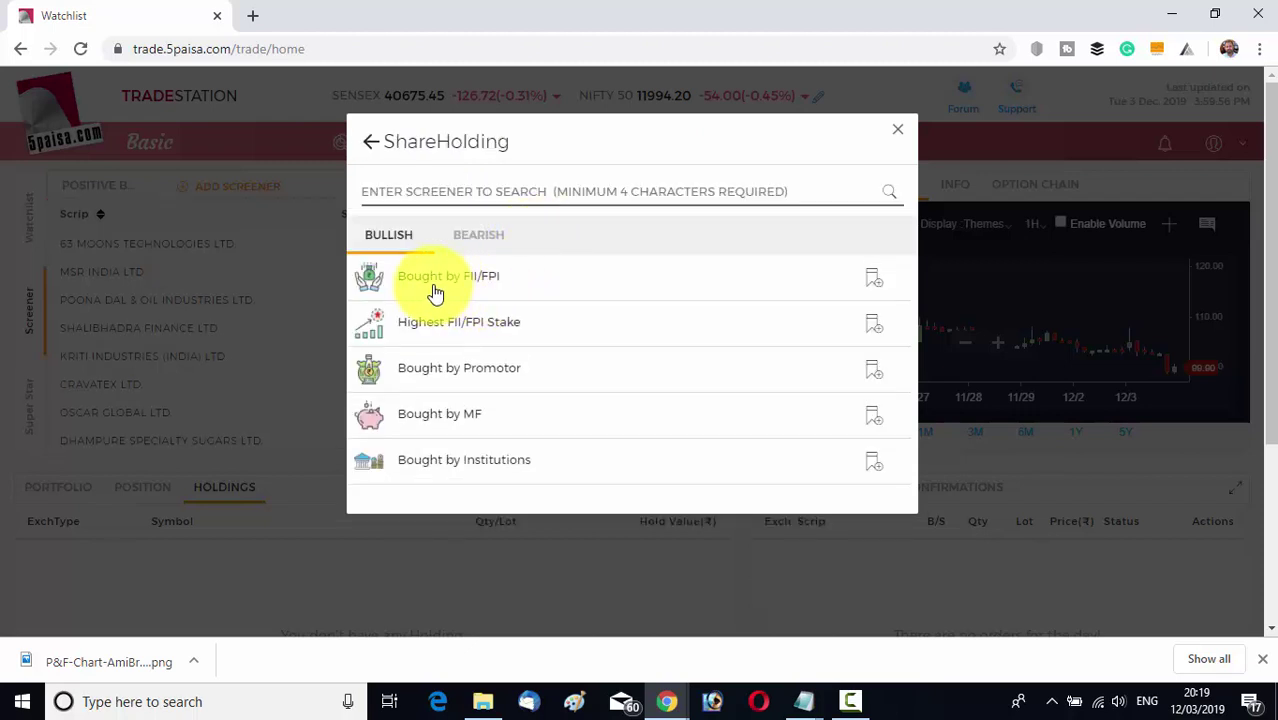
{"action": "left_click", "coordinate": [882, 291]}
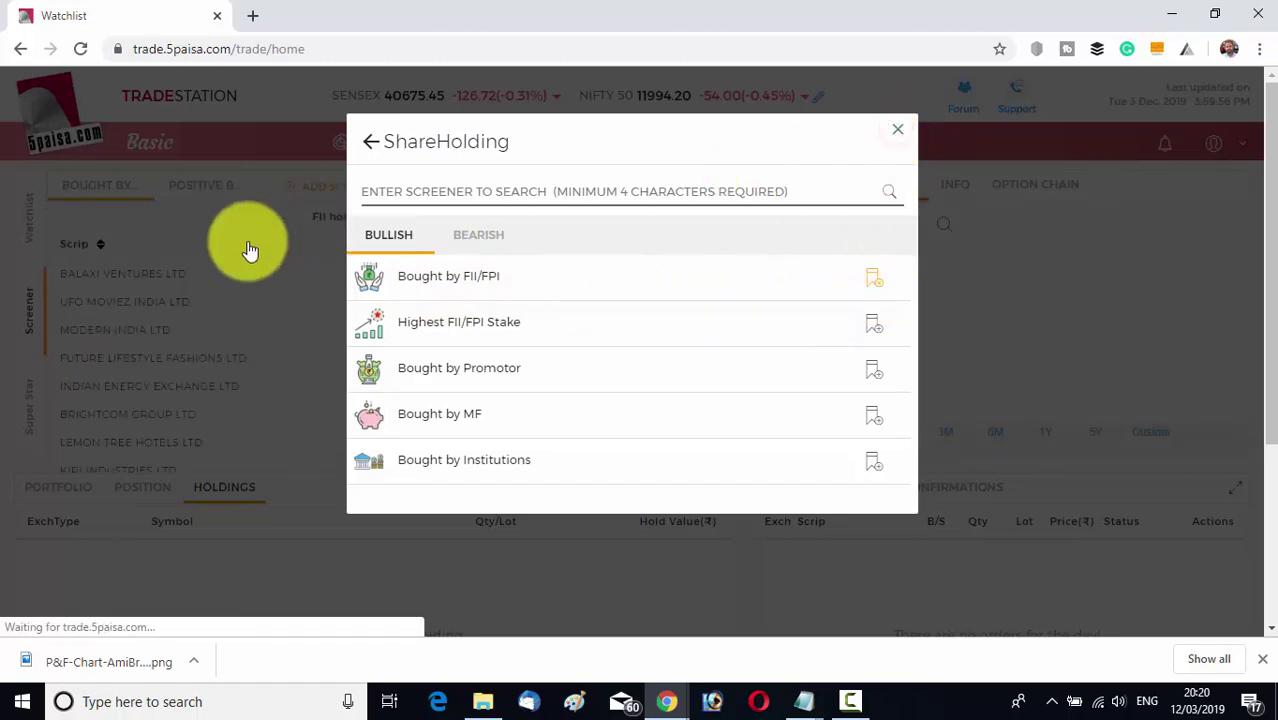
{"action": "left_click", "coordinate": [148, 253]}
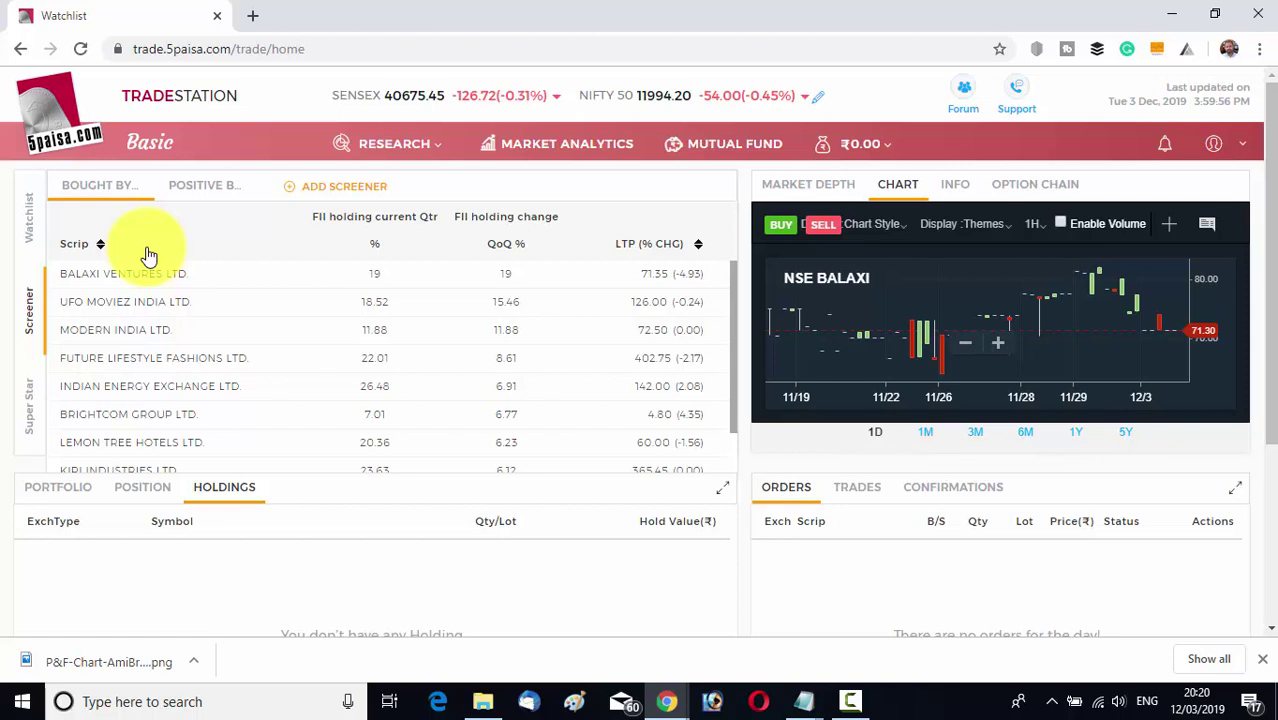
Step: Un-bookmark the ShareHolding screener 'Bought by FII/FPI'
{"action": "left_click", "coordinate": [341, 189]}
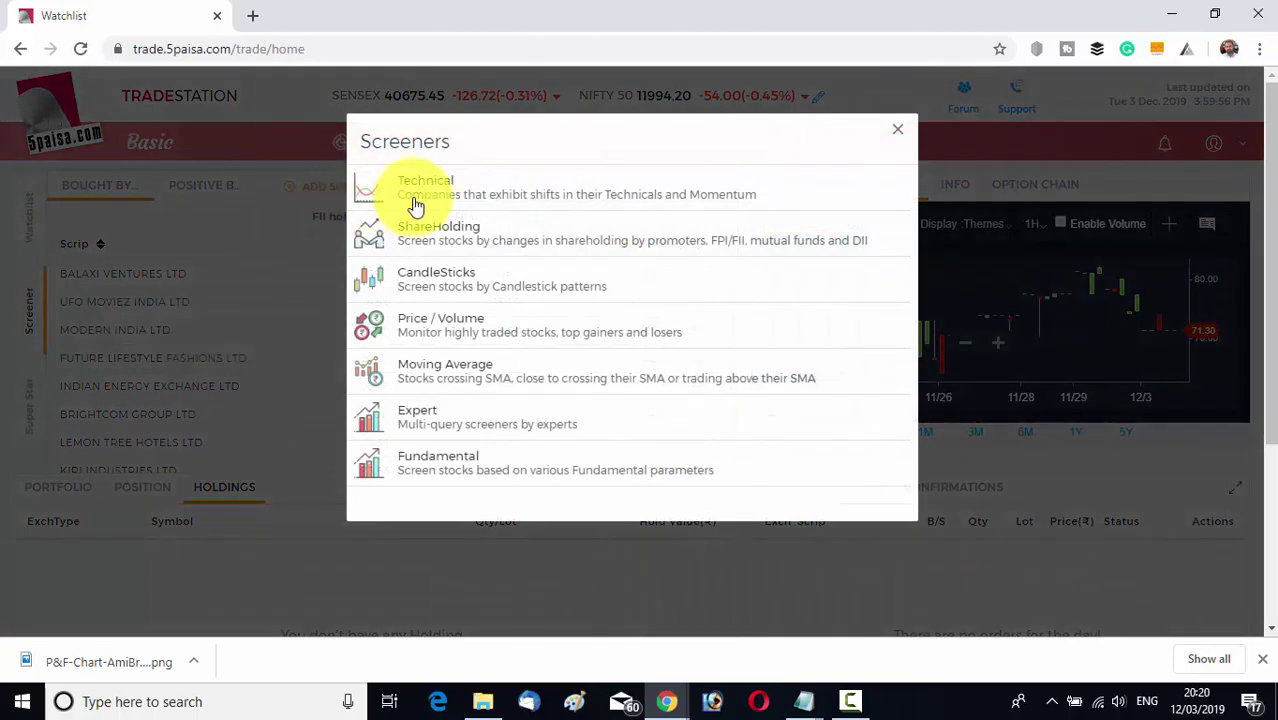
{"action": "left_click", "coordinate": [438, 240]}
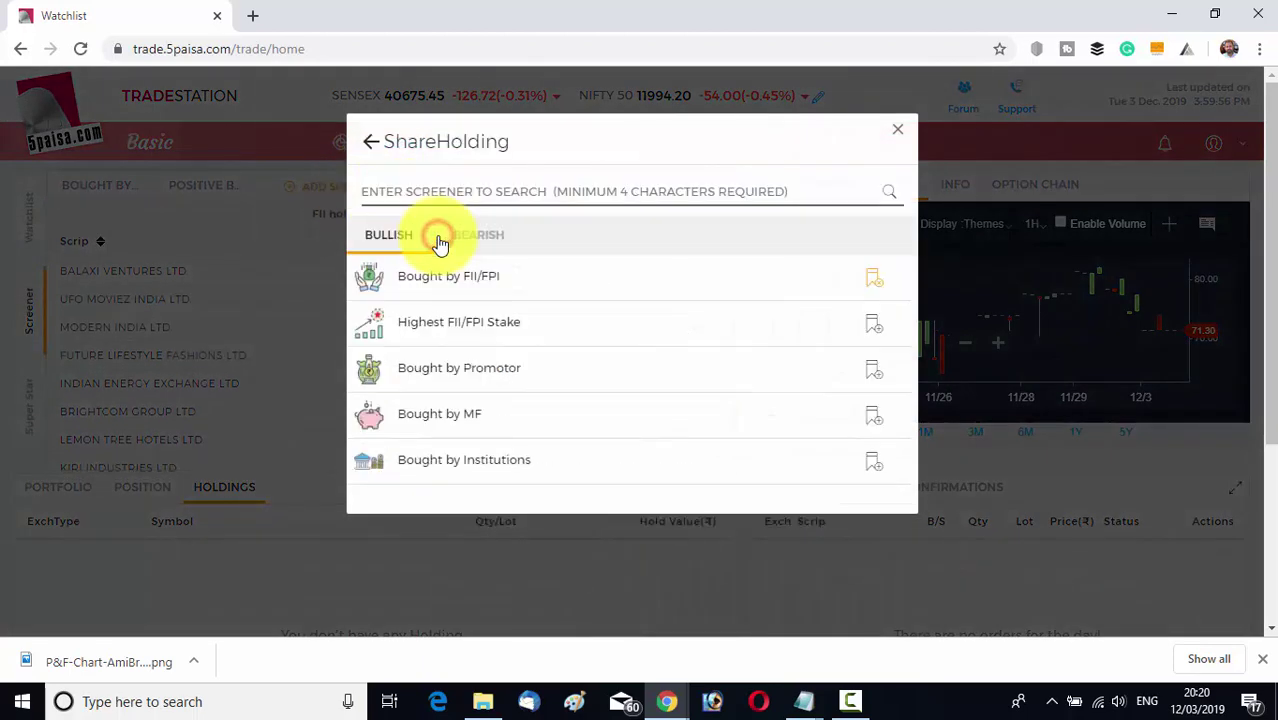
{"action": "left_click", "coordinate": [881, 290]}
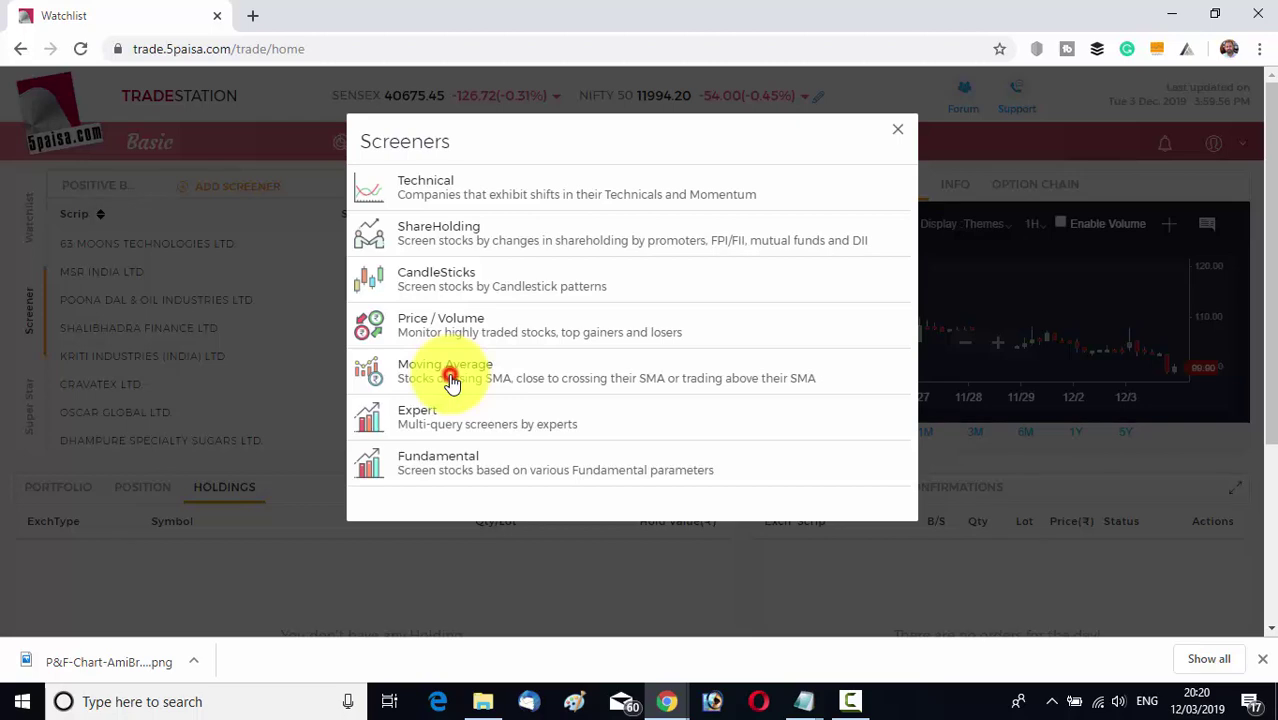
Step: Un-bookmark the Moving Average 'Long trend LTP > 200D SMA' screener and close the picker
{"action": "left_click", "coordinate": [727, 377]}
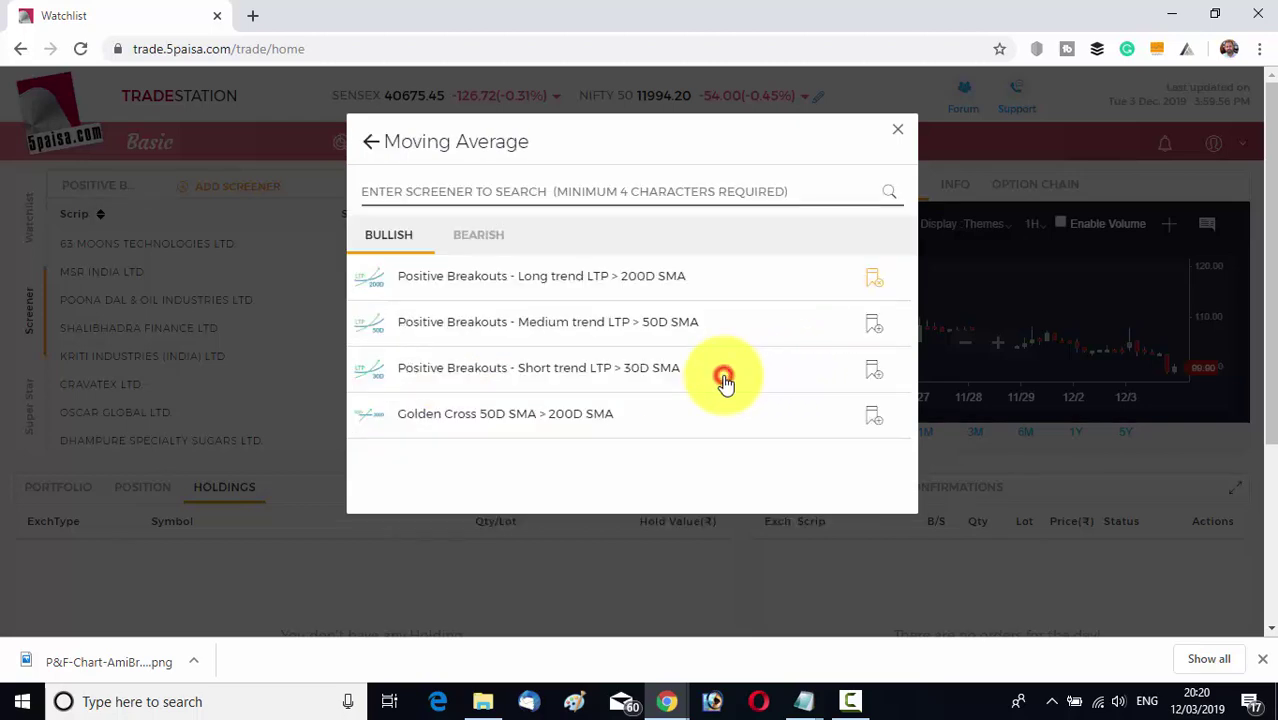
{"action": "left_click", "coordinate": [878, 286]}
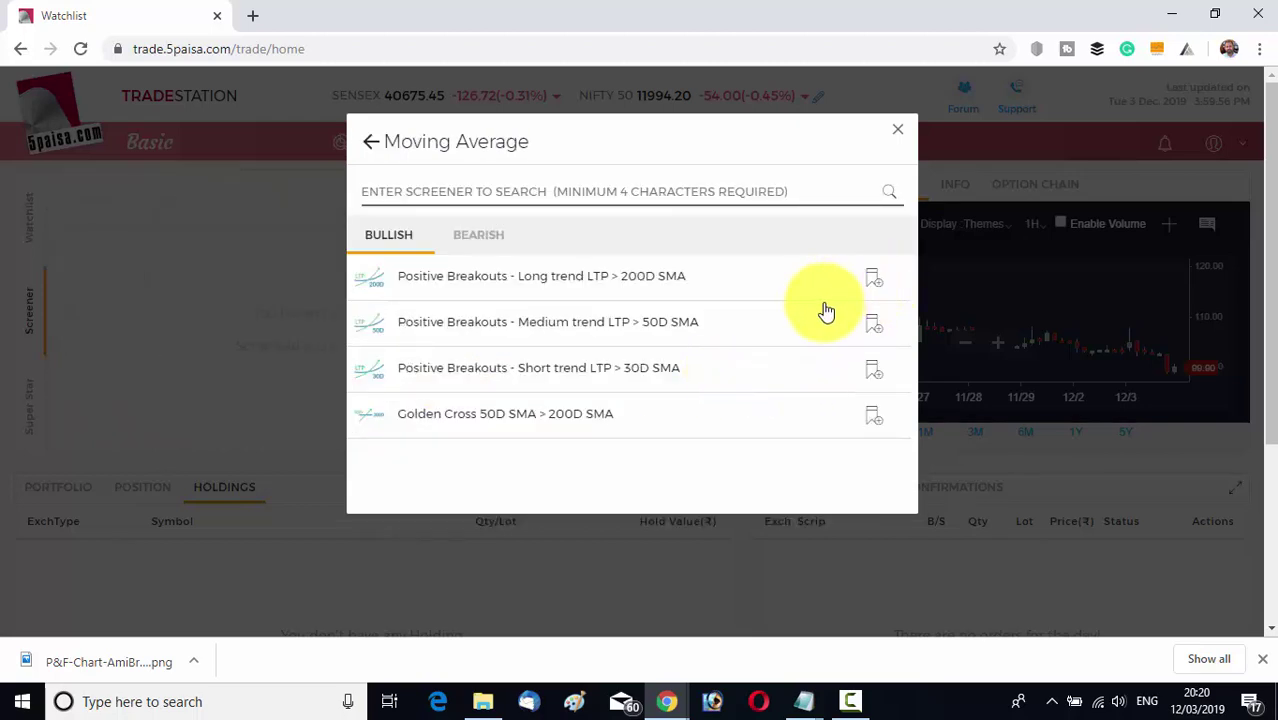
{"action": "left_click", "coordinate": [899, 133]}
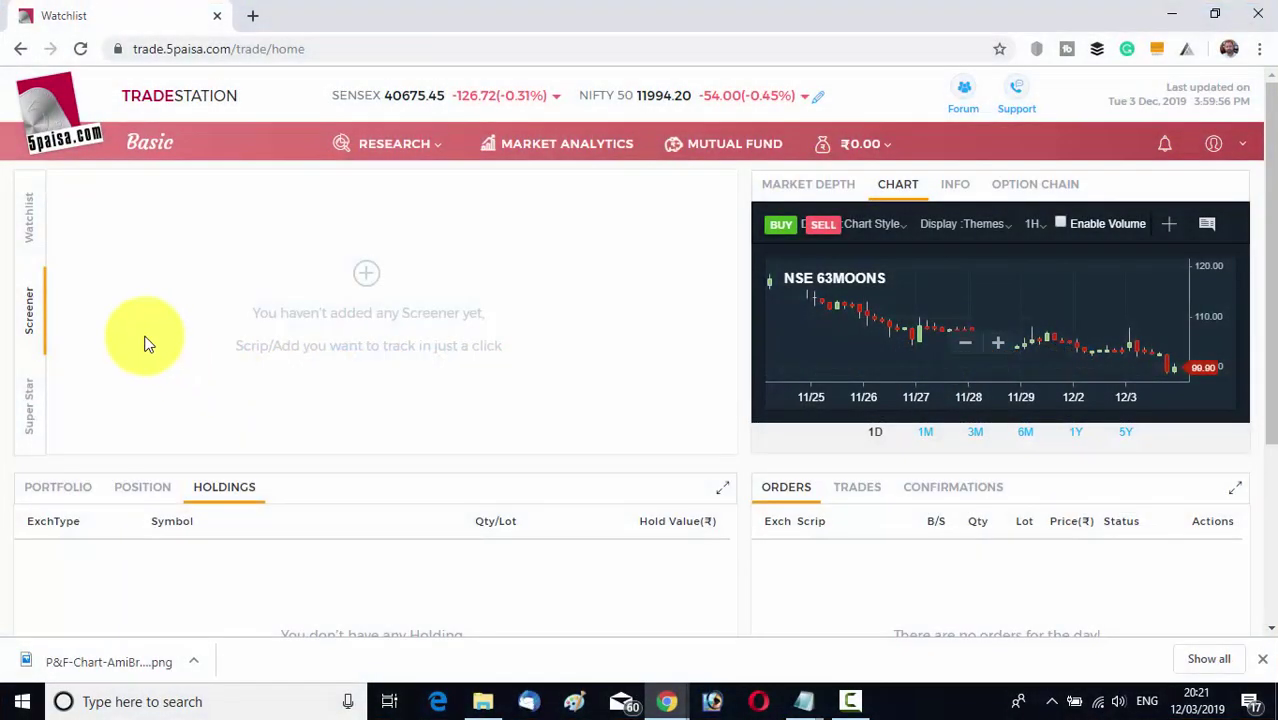
Step: Switch to the empty Super Star list and show the individual investors ranked by portfolio value
{"action": "left_click", "coordinate": [30, 422]}
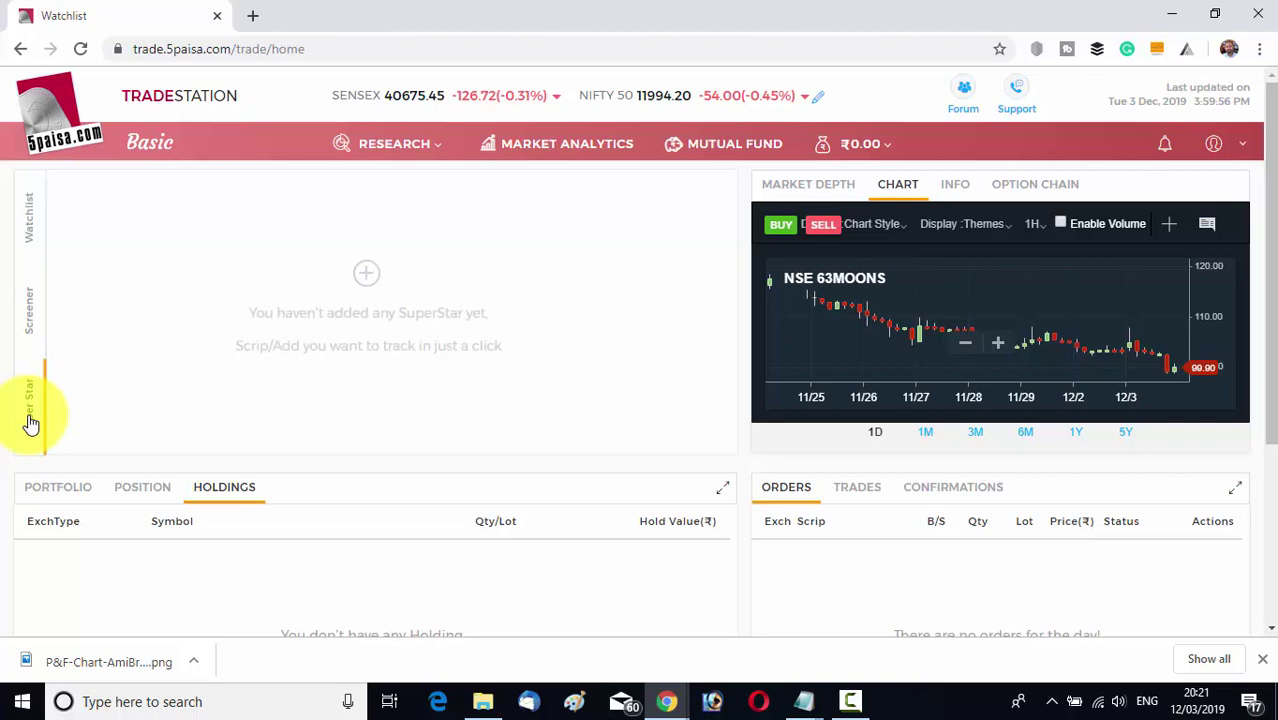
{"action": "left_click", "coordinate": [371, 278]}
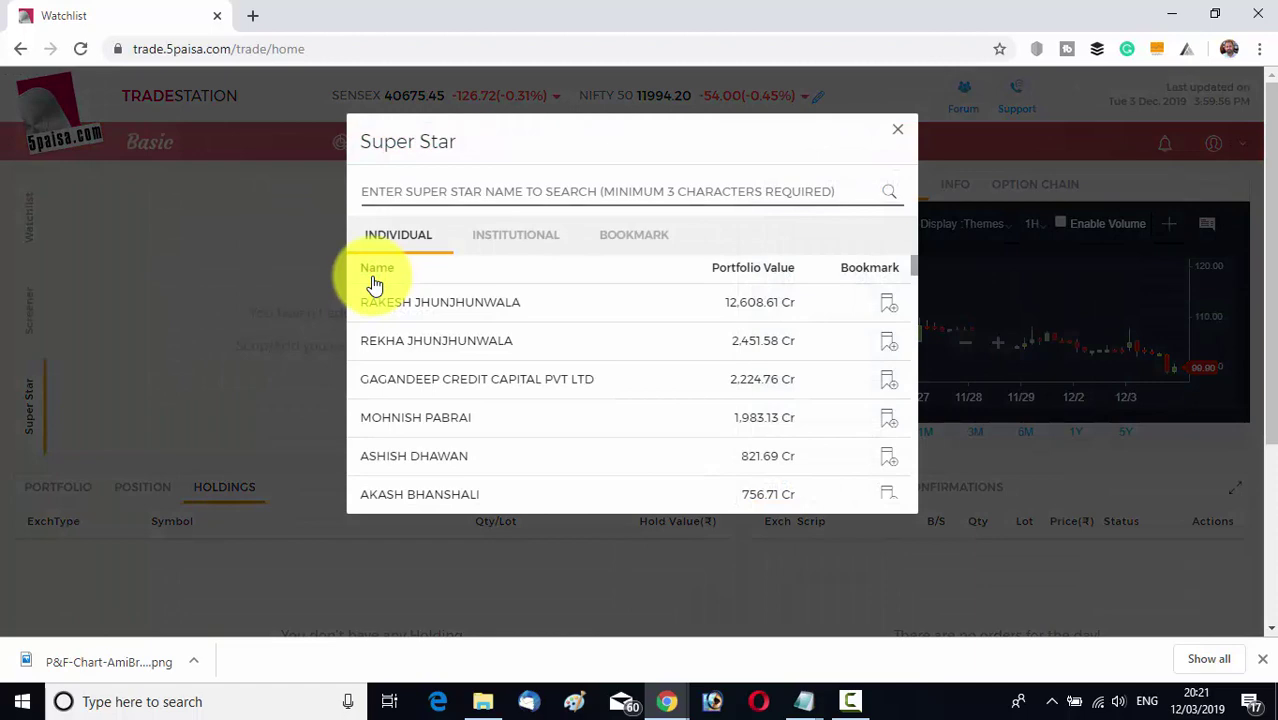
Step: Bookmark the SBI MUTUAL FUND institutional portfolio, confirm it under Bookmark, and close Super Star
{"action": "left_click", "coordinate": [516, 238]}
{"action": "left_click", "coordinate": [412, 238]}
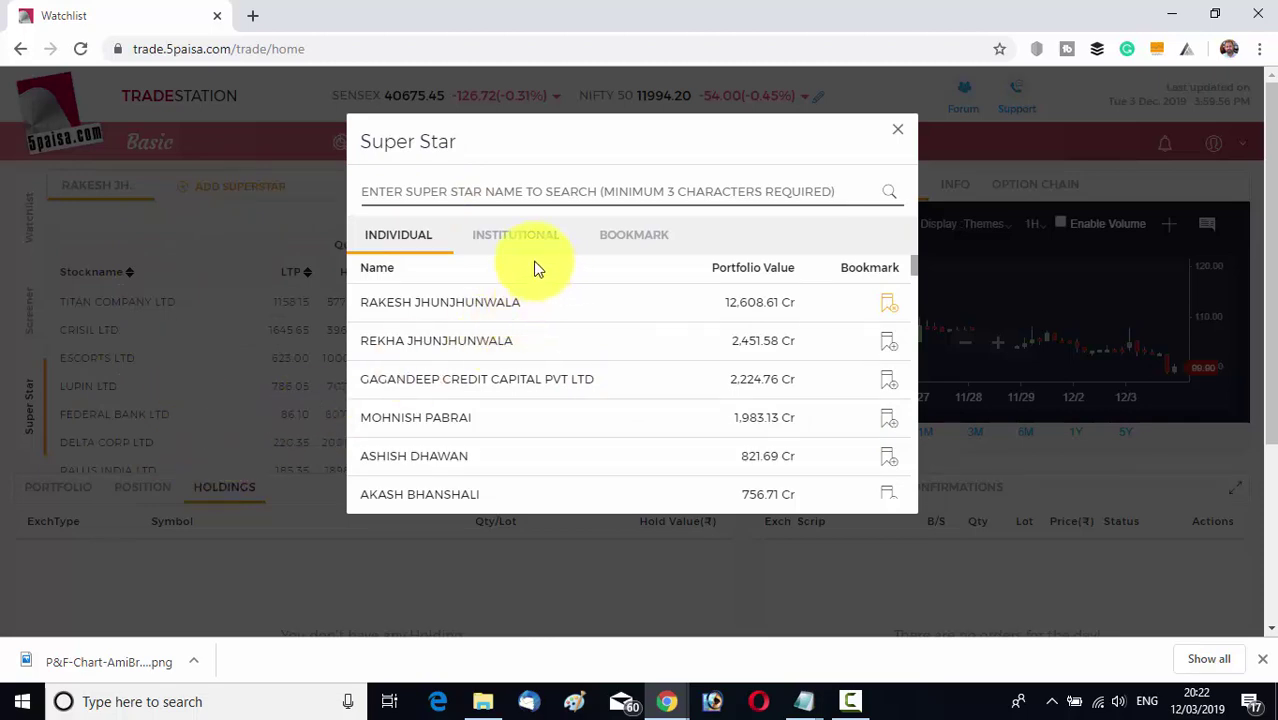
{"action": "left_click", "coordinate": [518, 240]}
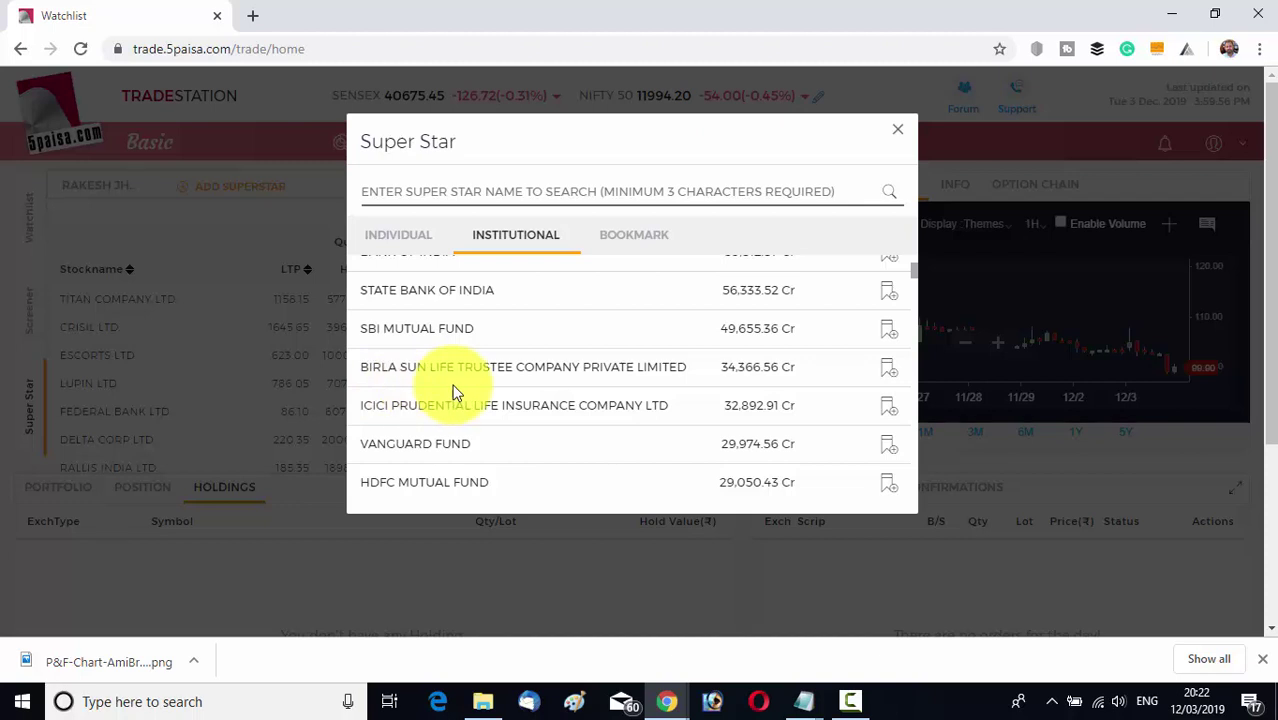
{"action": "left_click", "coordinate": [891, 334]}
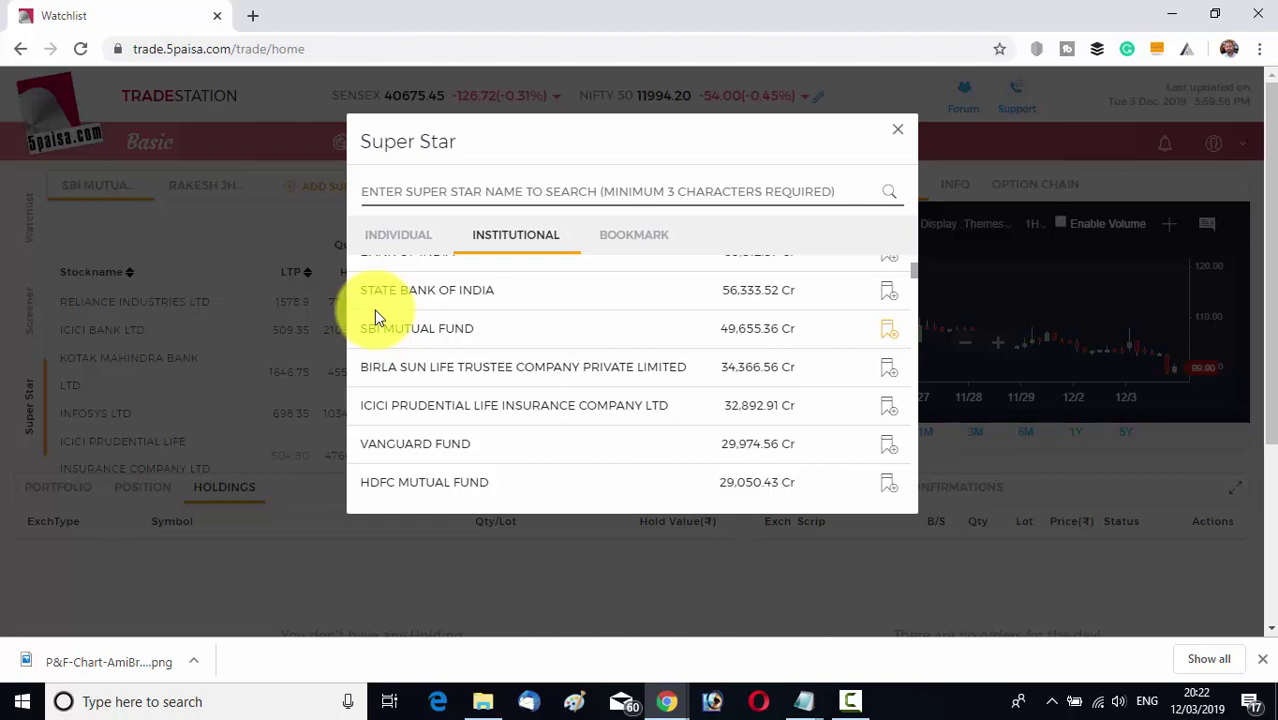
{"action": "left_click", "coordinate": [620, 236]}
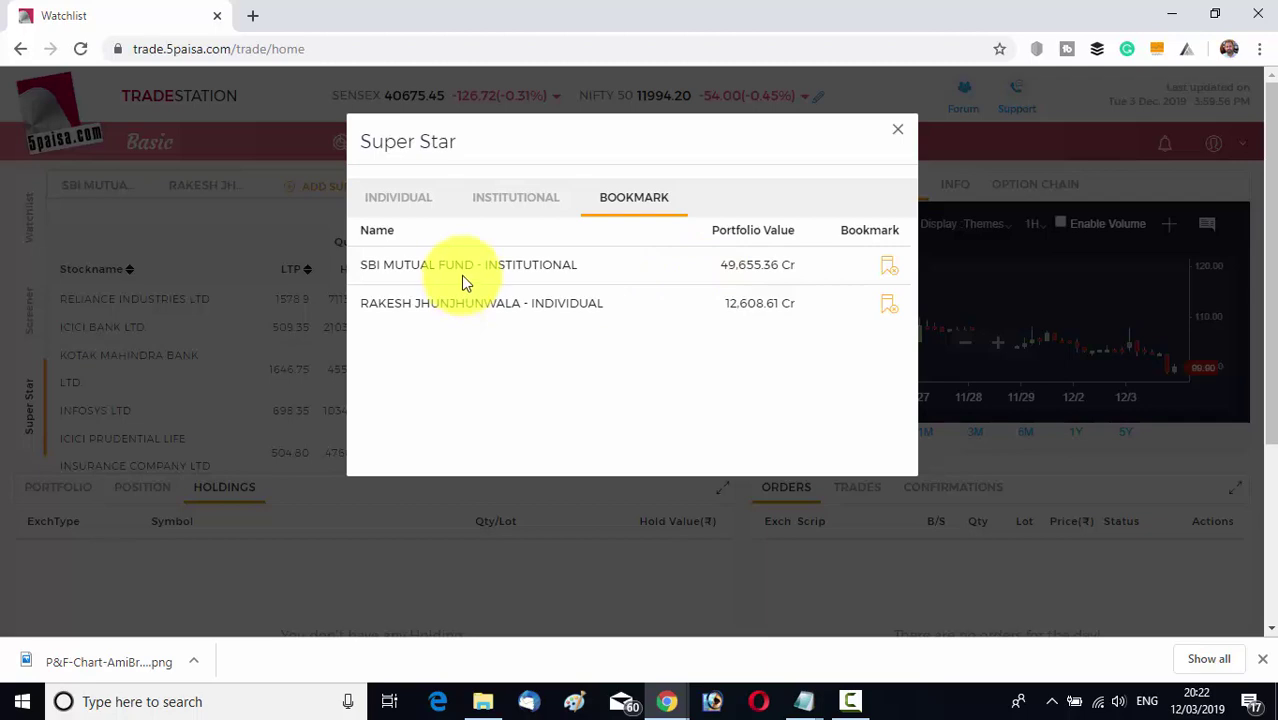
{"action": "left_click", "coordinate": [898, 131]}
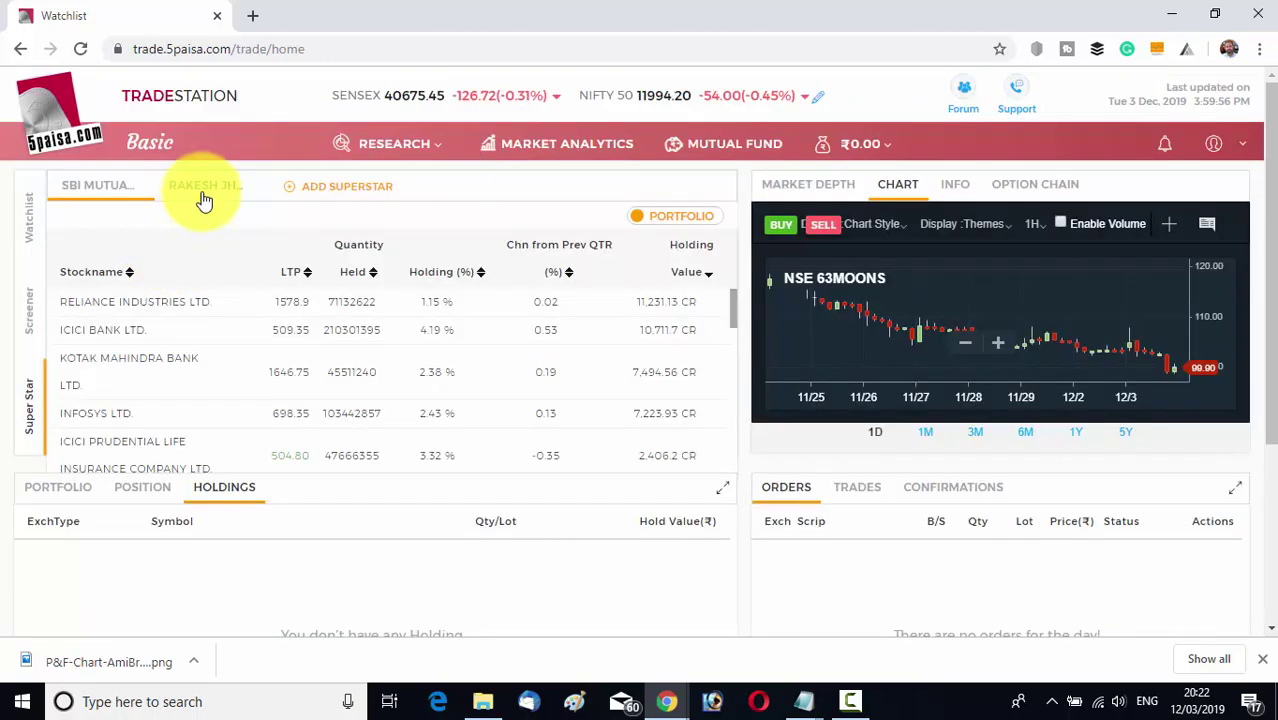
{"action": "left_click", "coordinate": [204, 200]}
{"action": "scroll", "coordinate": [405, 357], "scroll_direction": "down", "scroll_amount": 10}
{"action": "scroll", "coordinate": [407, 357], "scroll_direction": "up", "scroll_amount": 10}
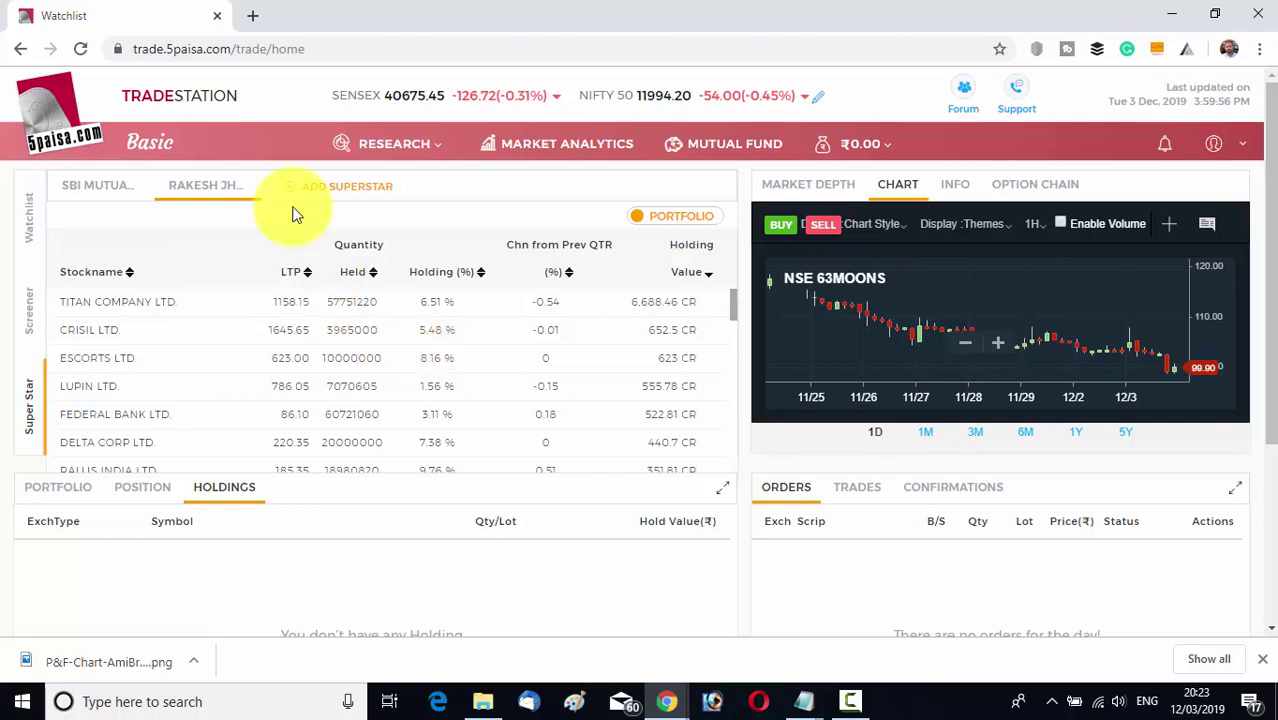
{"action": "left_click", "coordinate": [88, 190]}
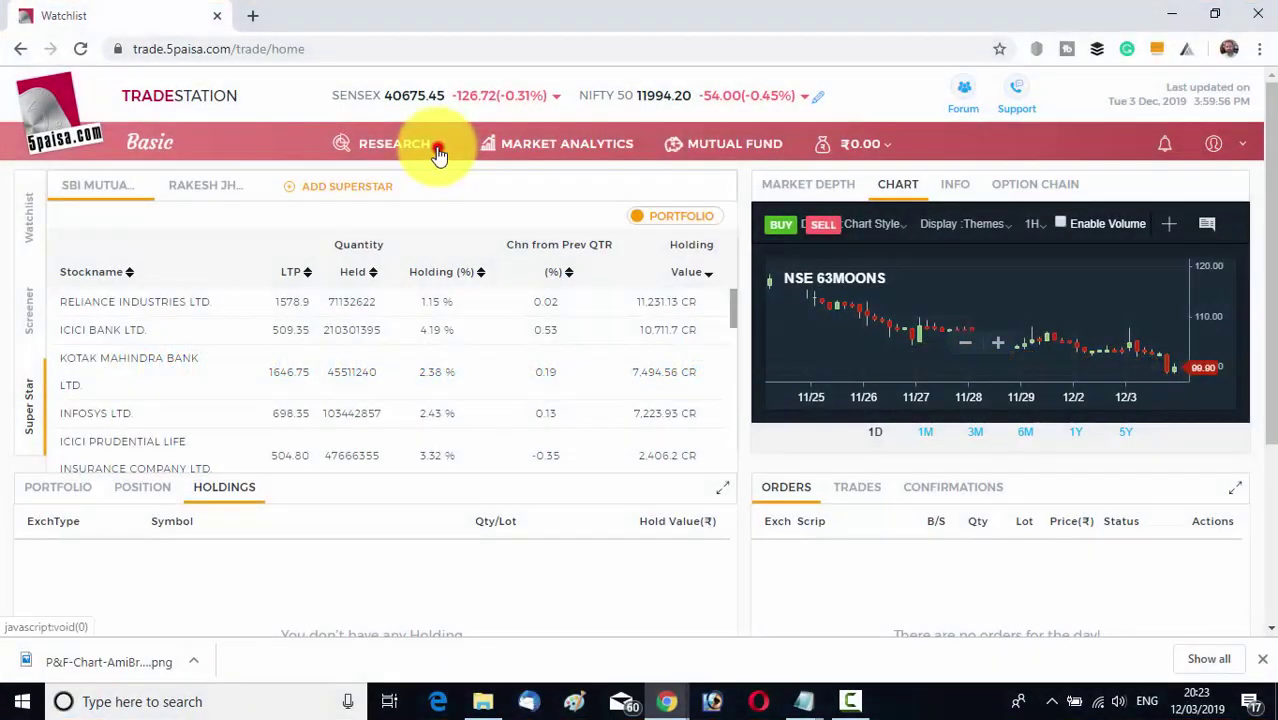
Step: Open the RESEARCH menu in the TradeStation header
{"action": "left_click", "coordinate": [437, 150]}
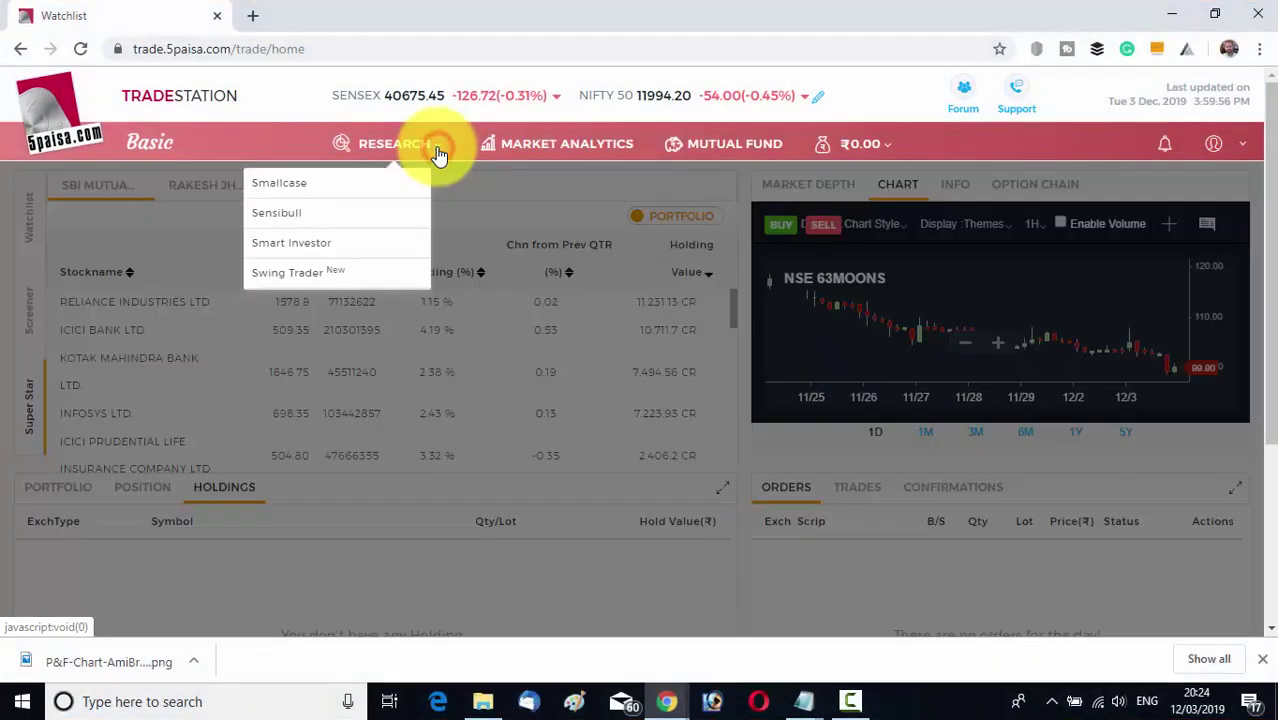
Step: Open Smart Investor from the RESEARCH menu in a new browser tab
{"action": "left_click", "coordinate": [311, 250]}
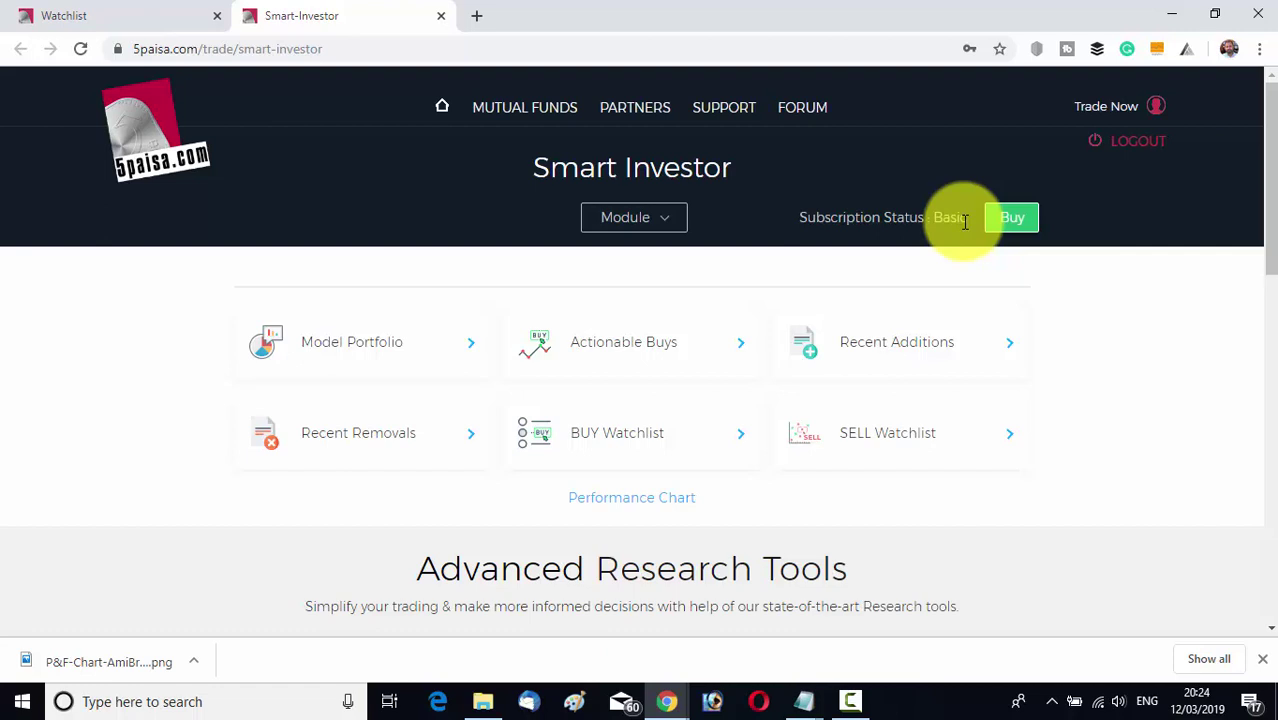
Step: Switch the Smart Investor module to Stock Evaluation under Advanced Research Tools
{"action": "left_click", "coordinate": [640, 222]}
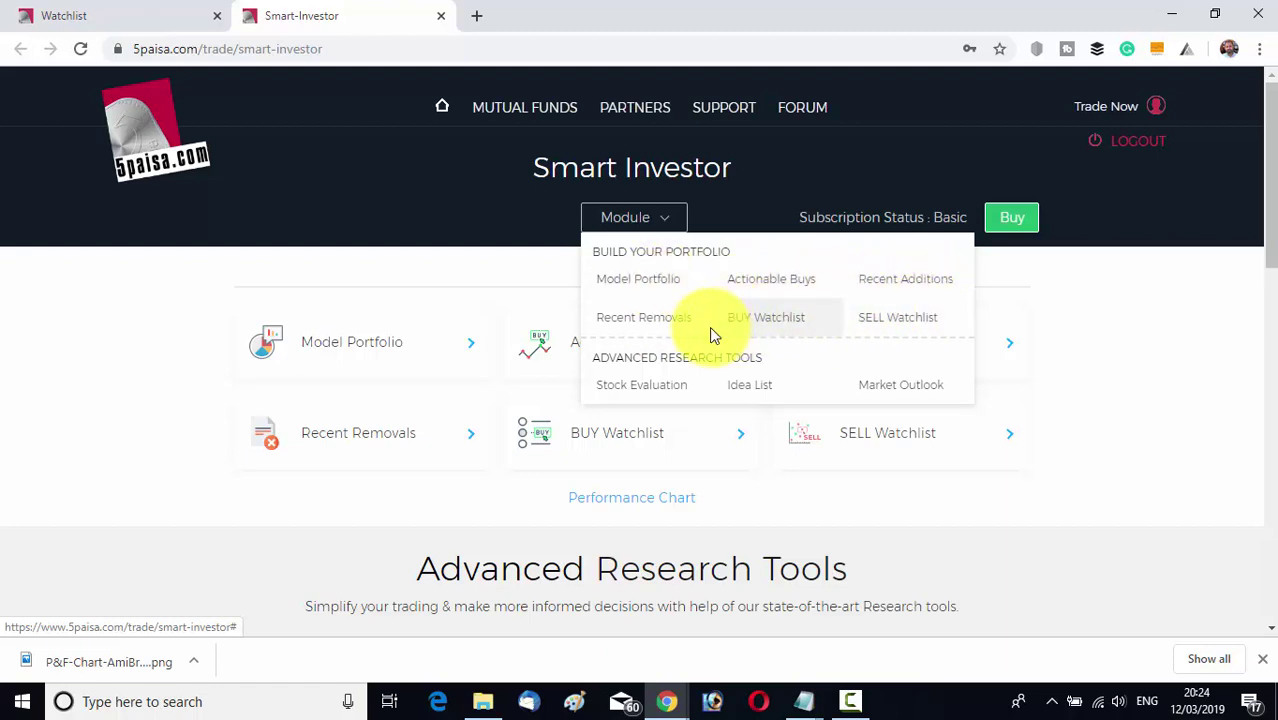
{"action": "left_click", "coordinate": [626, 390]}
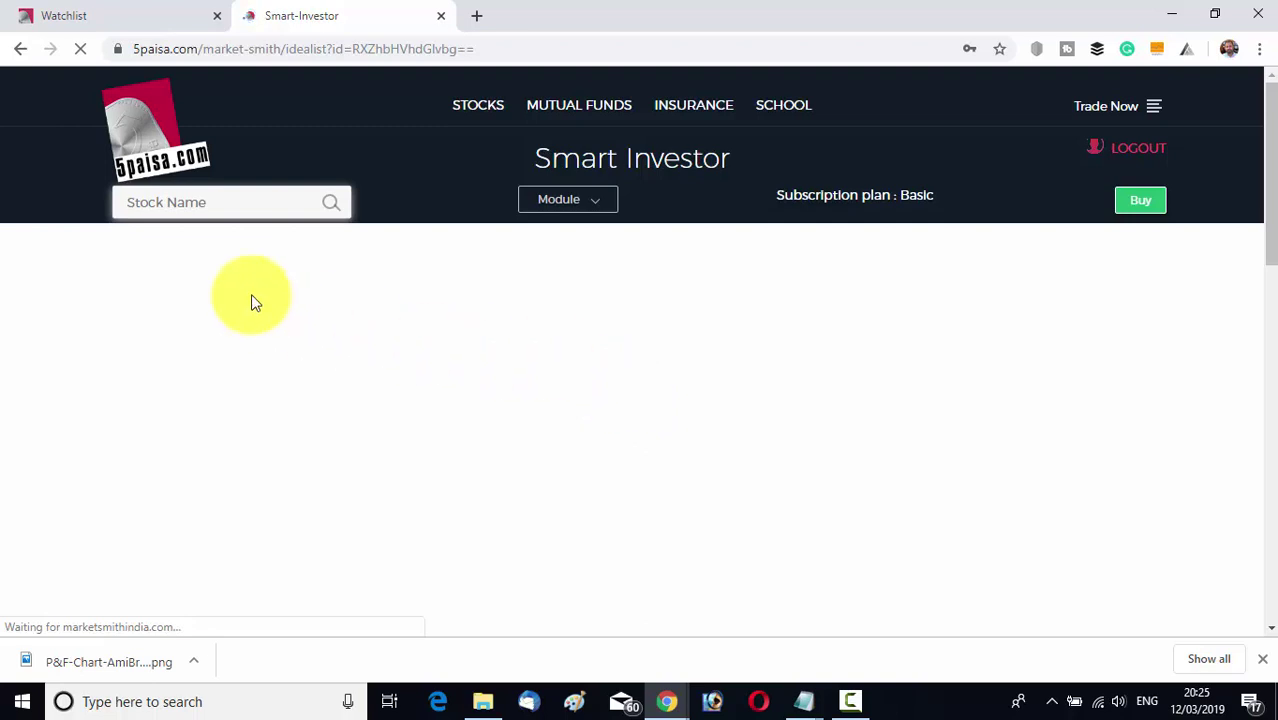
Step: Load the Avenue Supermarts evaluation (Master Score A, EPS Strength 97, Price Strength 91) and review its chart
{"action": "left_click", "coordinate": [214, 201]}
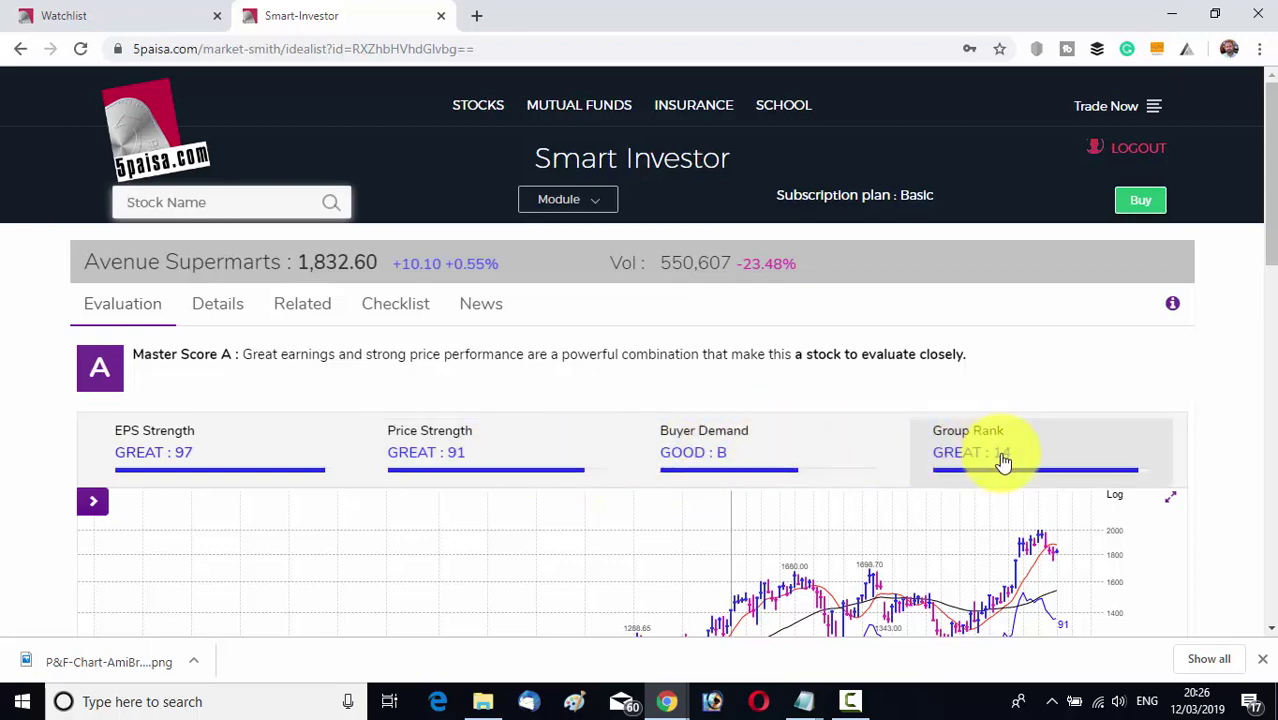
{"action": "scroll", "coordinate": [1000, 462], "scroll_direction": "down", "scroll_amount": 2}
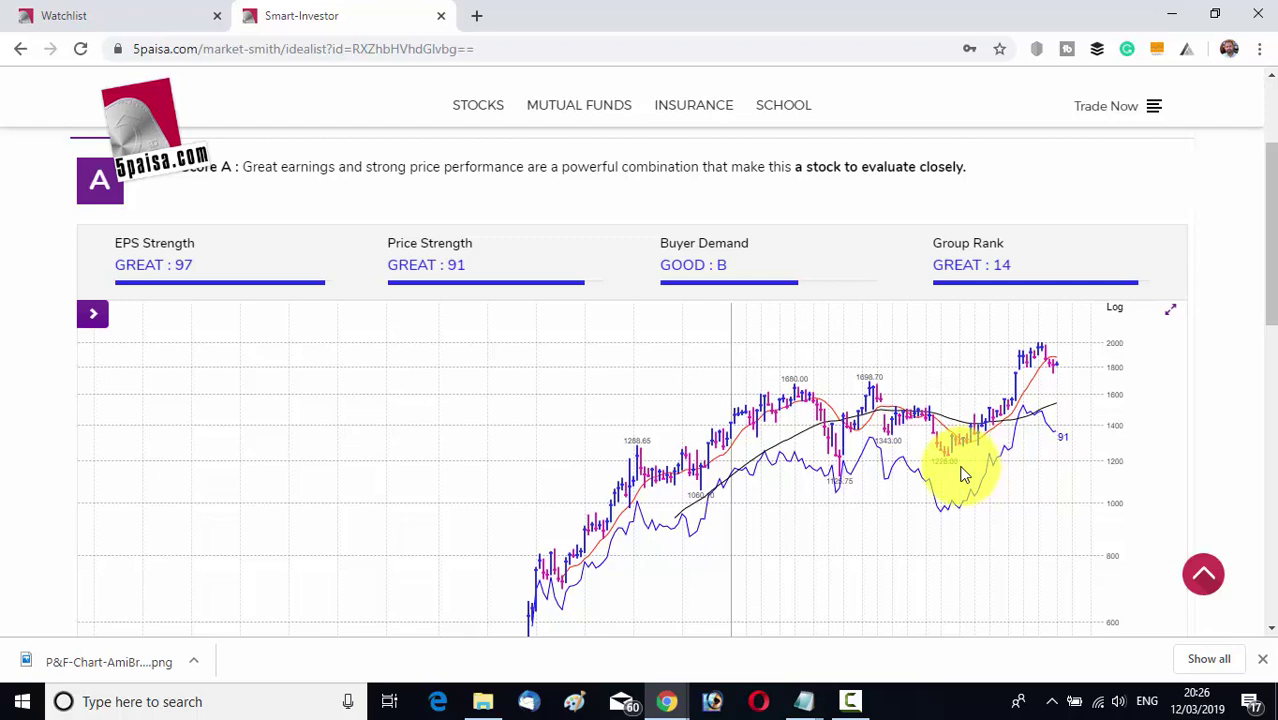
{"action": "scroll", "coordinate": [900, 471], "scroll_direction": "up", "scroll_amount": 2}
{"action": "left_click", "coordinate": [205, 205]}
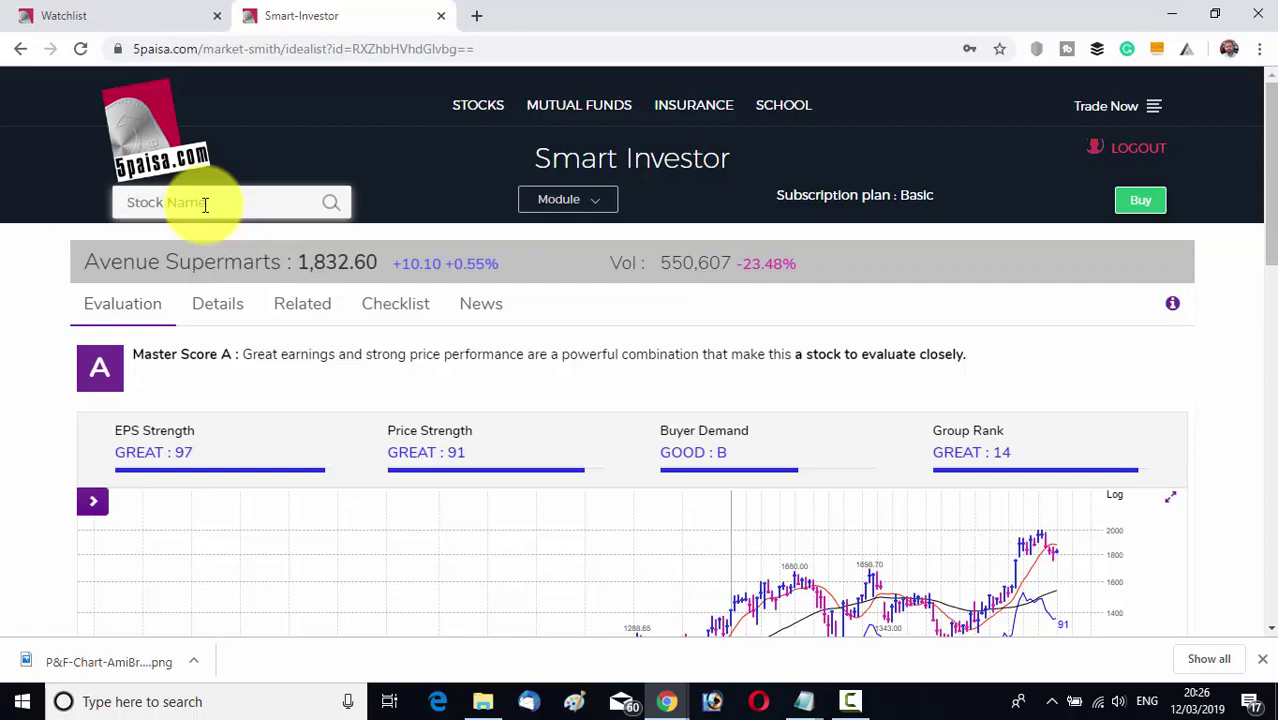
Step: Search 'astra' and load AstraZeneca Pharma India (NSE): Master Score A, EPS 96, Price 97
{"action": "type", "text": "astra"}
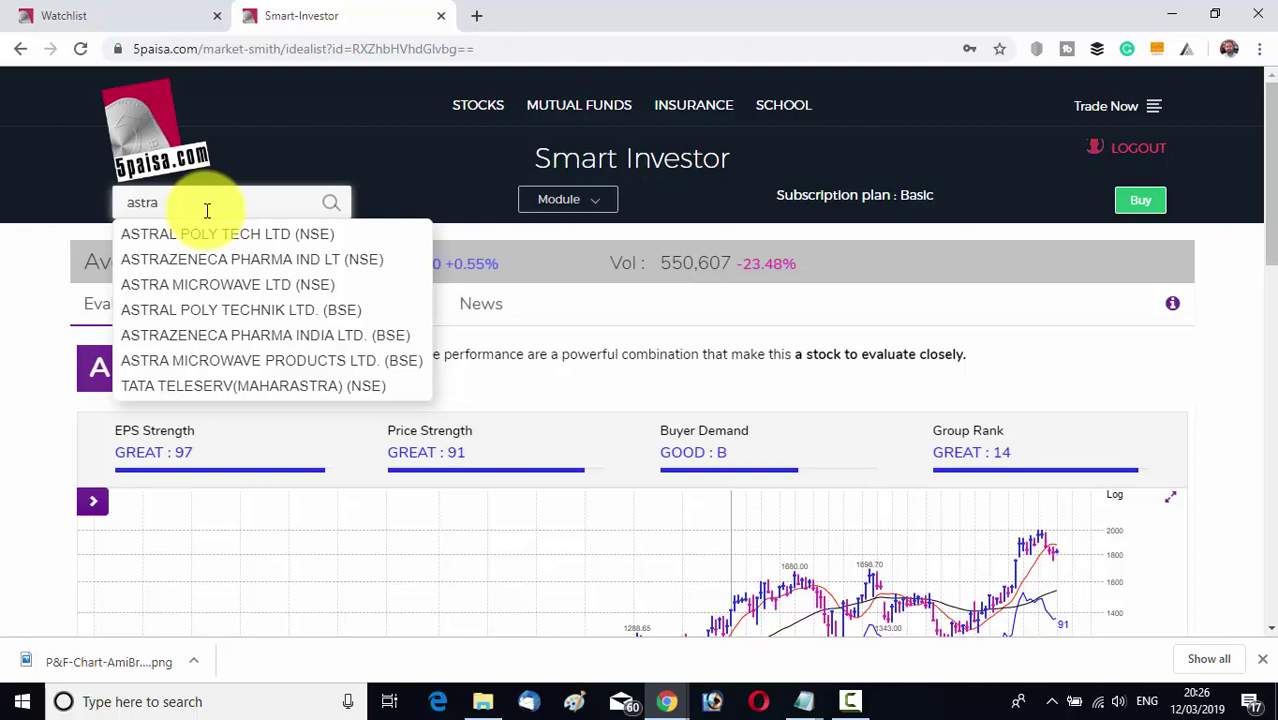
{"action": "left_click", "coordinate": [250, 263]}
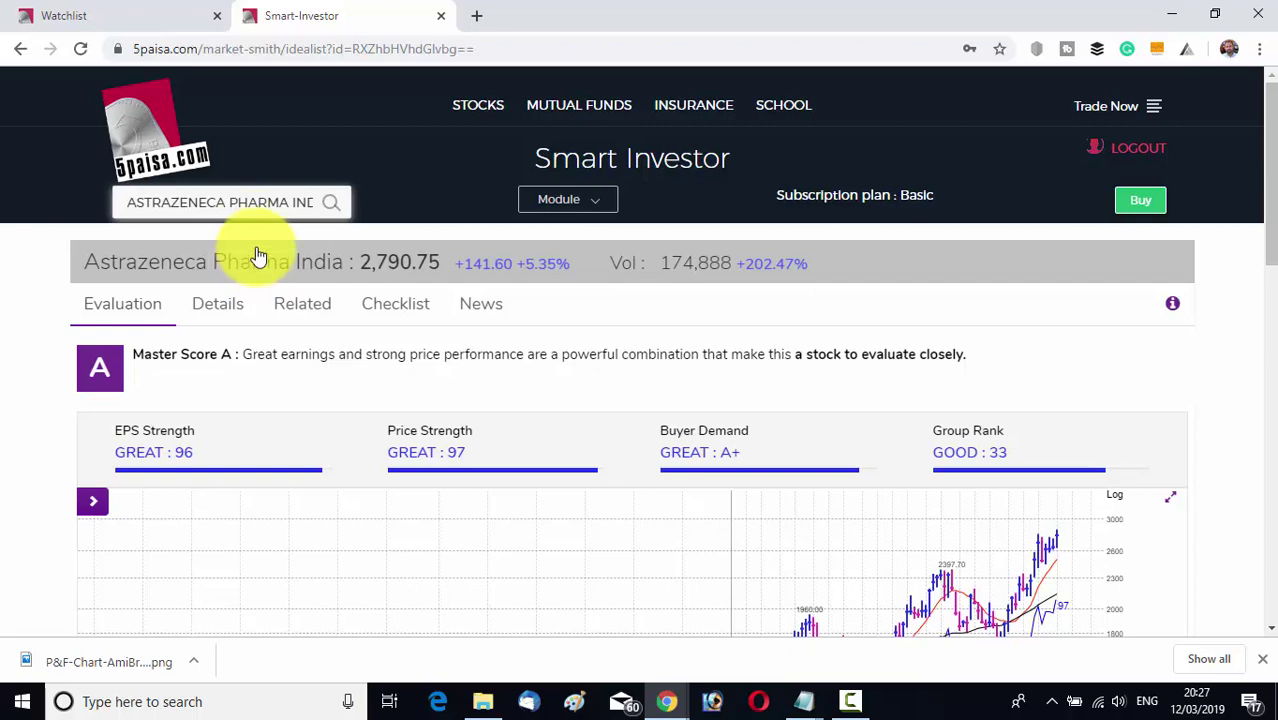
{"action": "triple_click", "coordinate": [235, 202]}
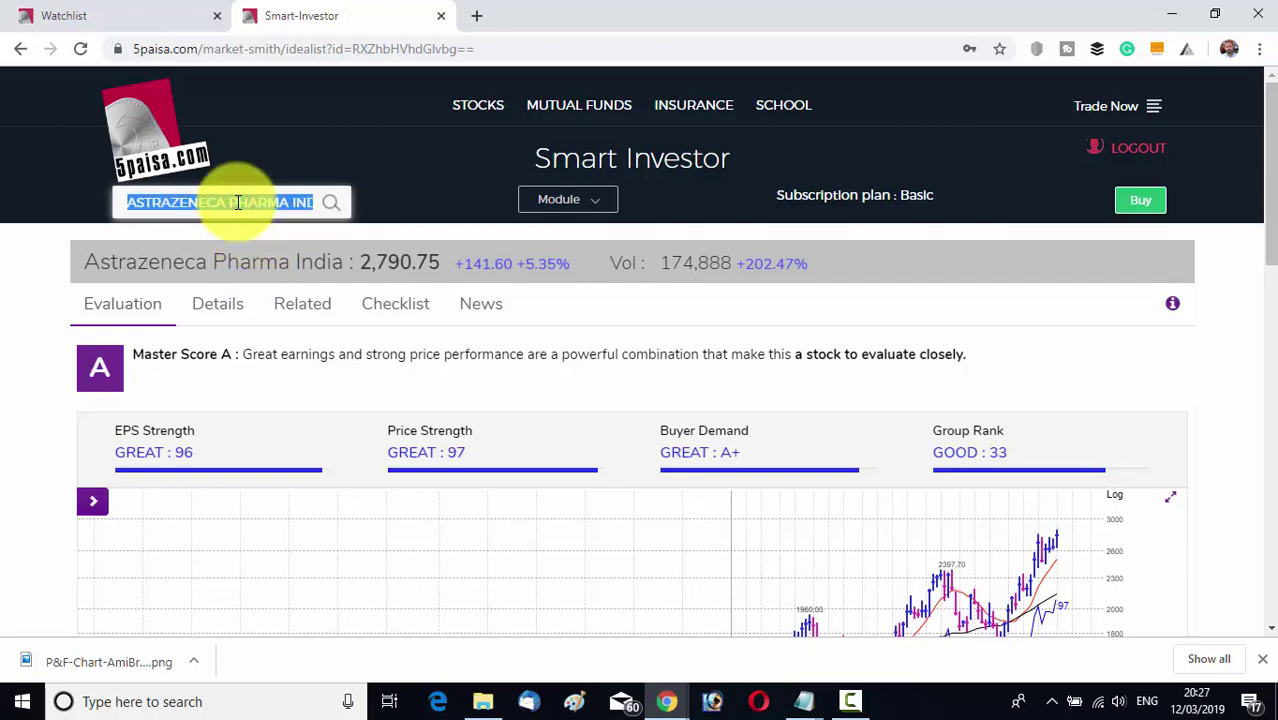
Step: Search 'yes ba' and load Yes Bank Limited (NSE): Master Score D, EPS 11, Price 13
{"action": "type", "text": "yes ba"}
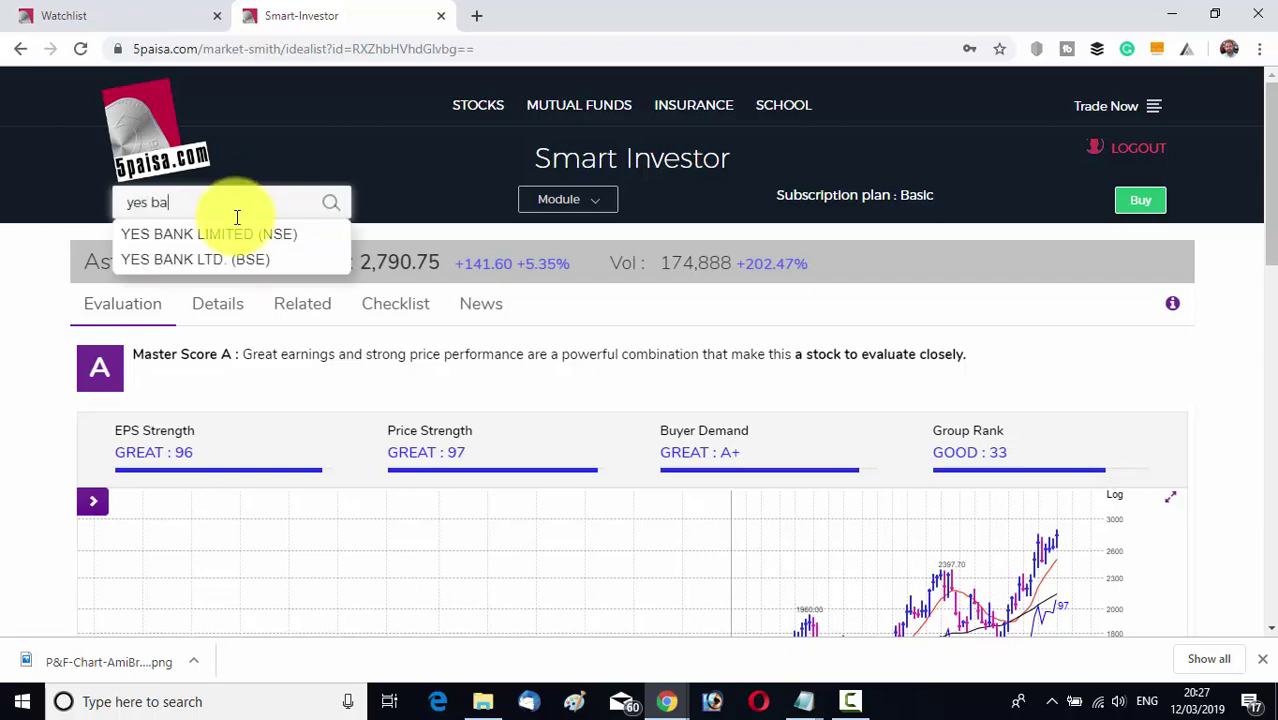
{"action": "left_click", "coordinate": [232, 244]}
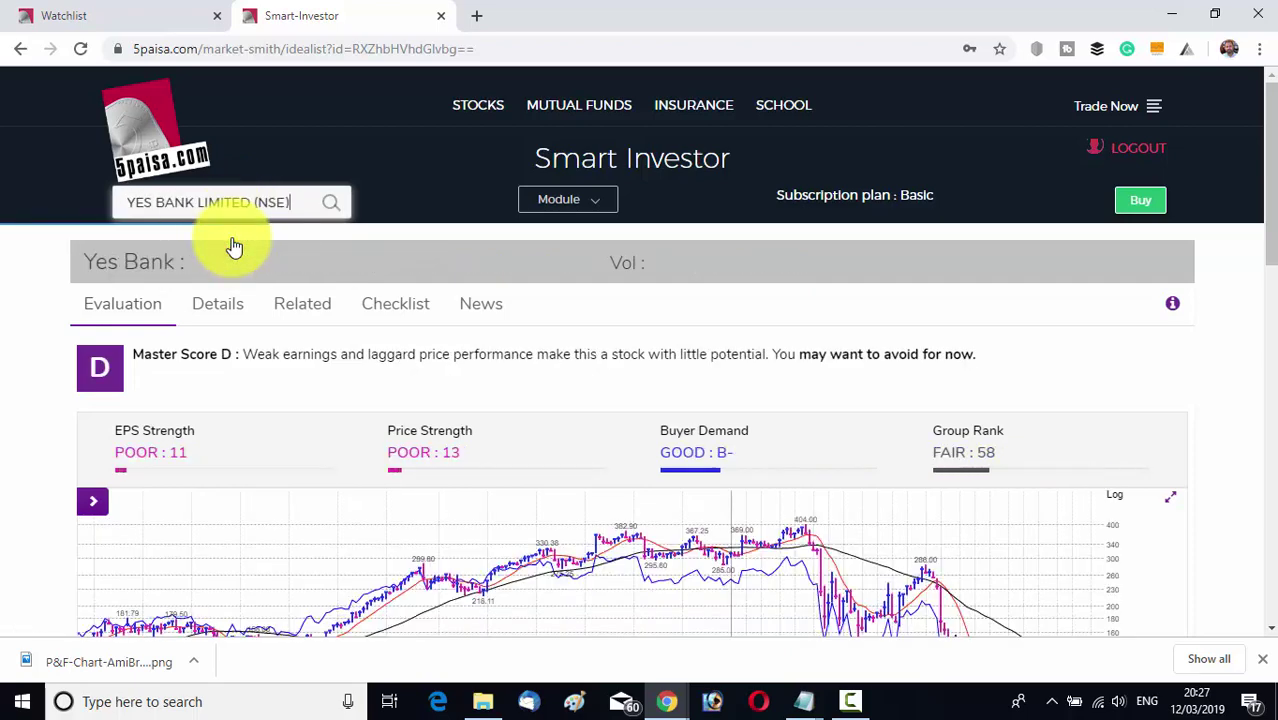